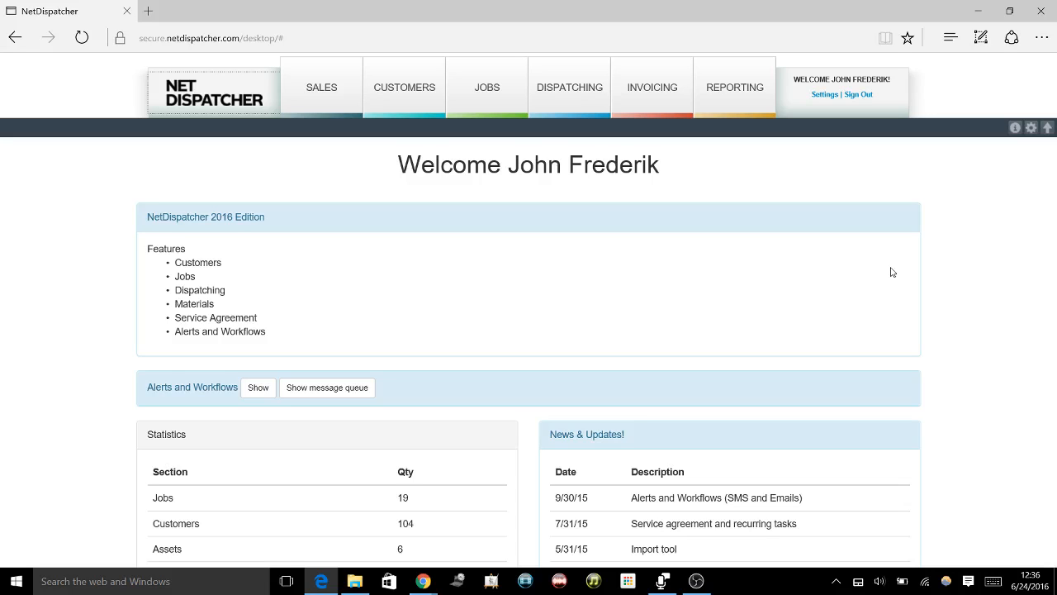
Start a new service agreement from the account settings and enter the customer's full name.
click(824, 96)
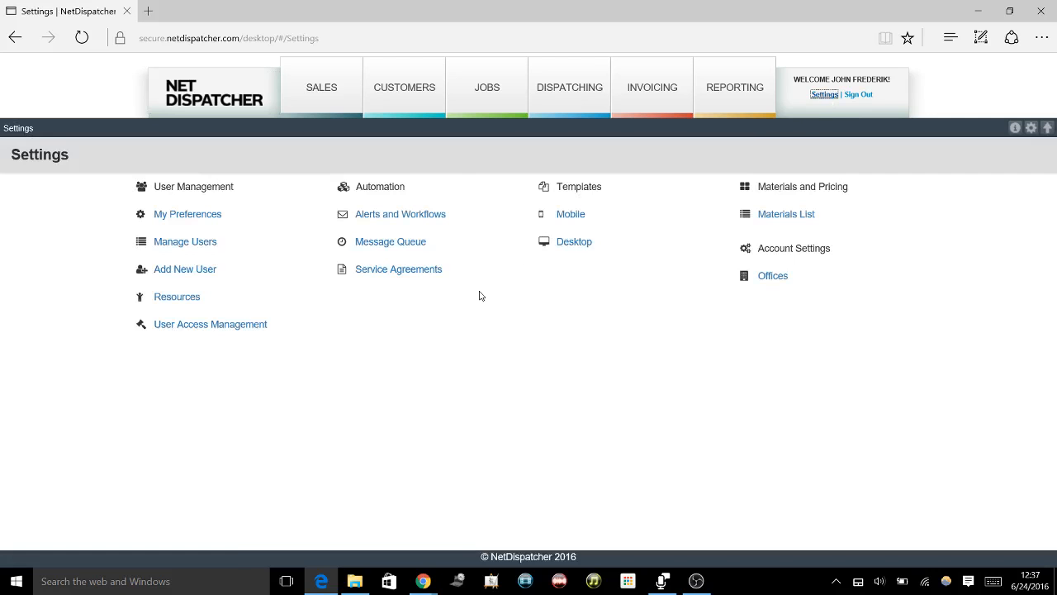
click(383, 273)
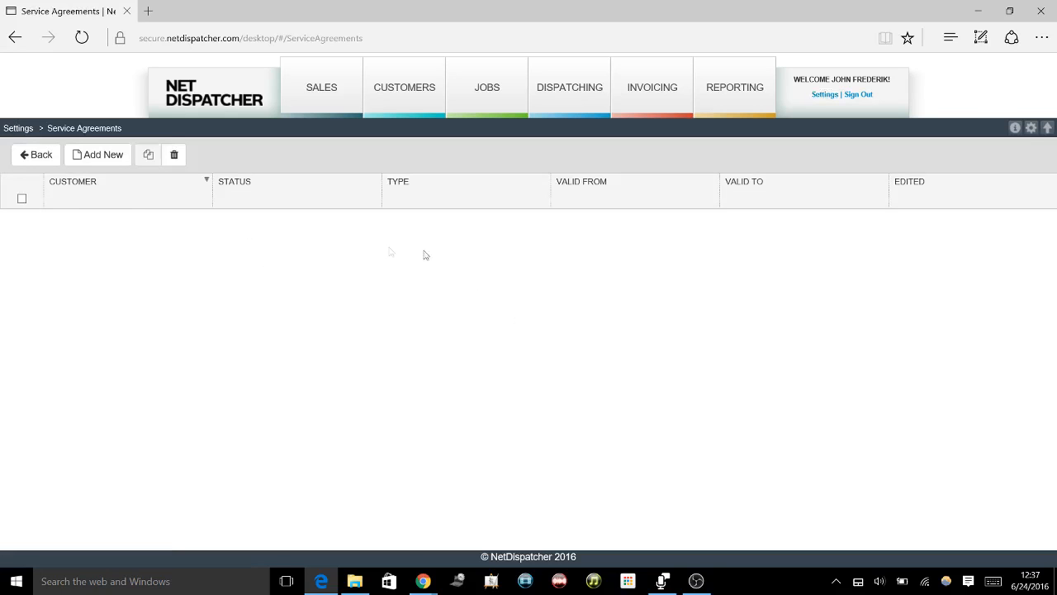
click(91, 156)
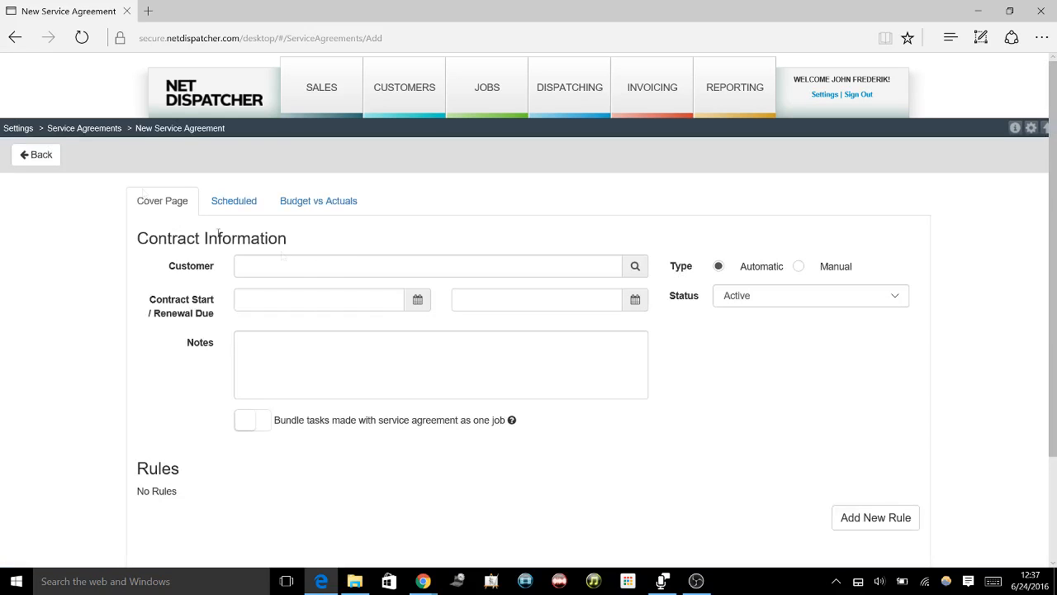
click(316, 267)
text(Jane Smith)
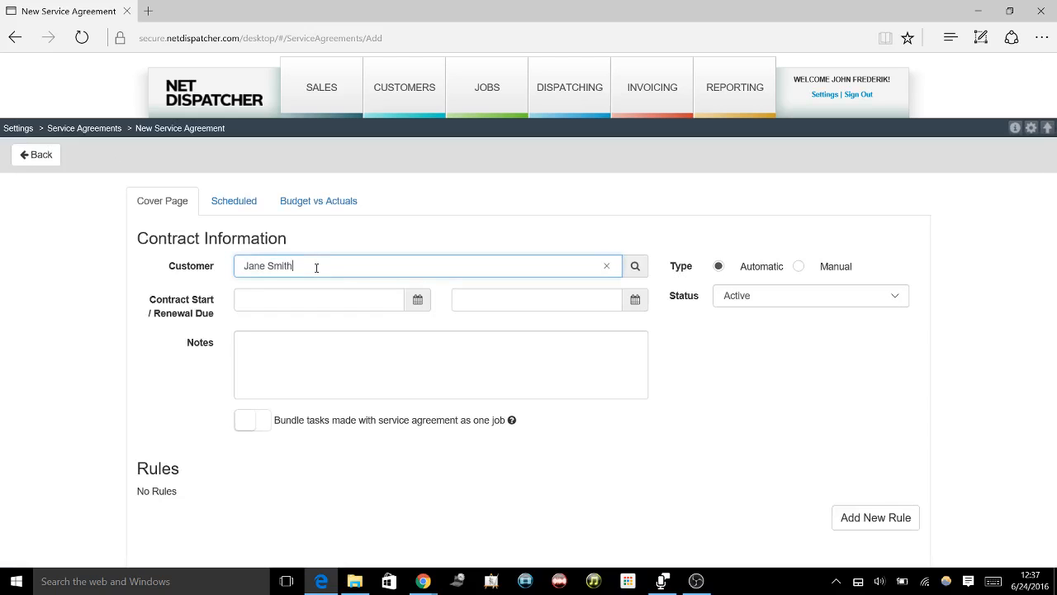
Set the contract start date to 06/27/2016 and the renewal due date to 09/26/2016.
click(271, 307)
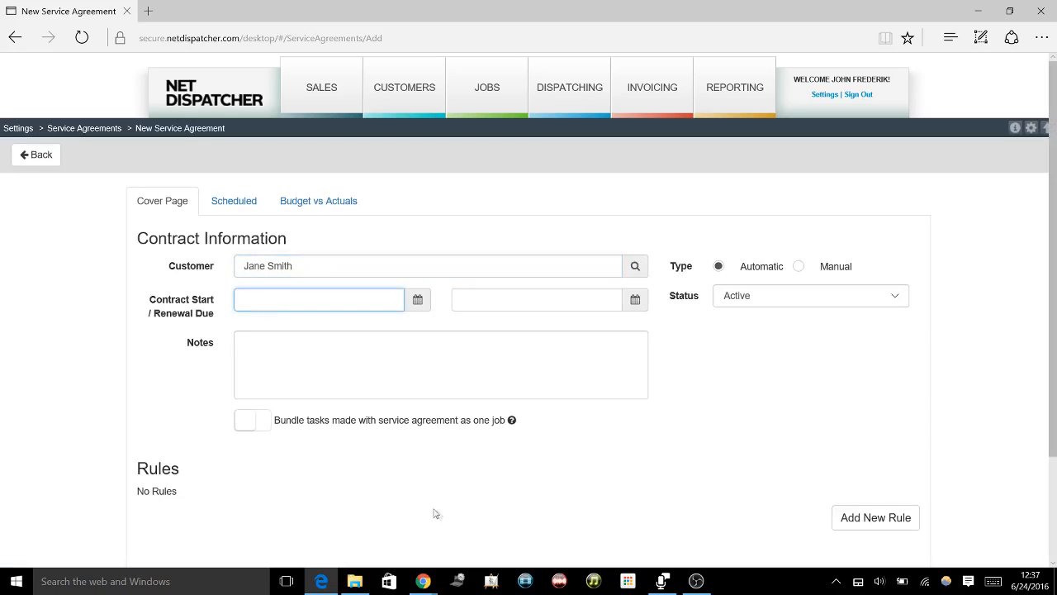
click(418, 300)
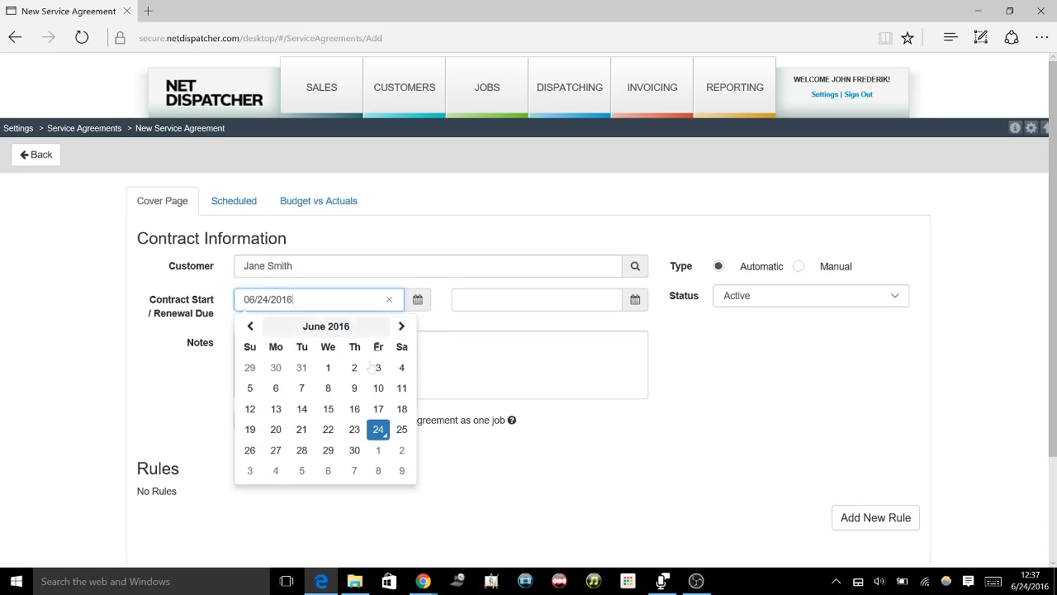
click(275, 450)
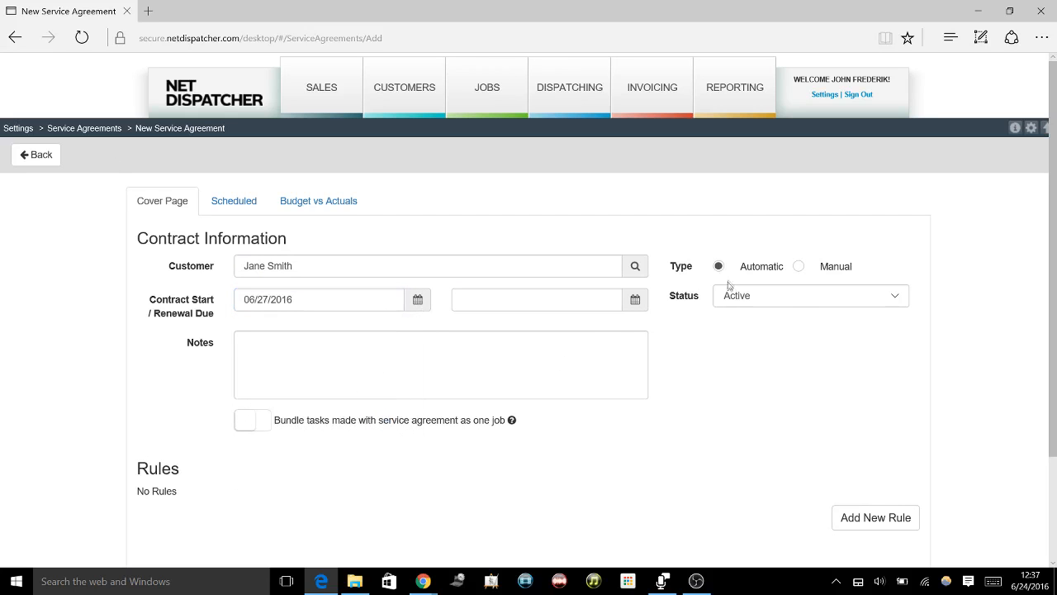
click(636, 304)
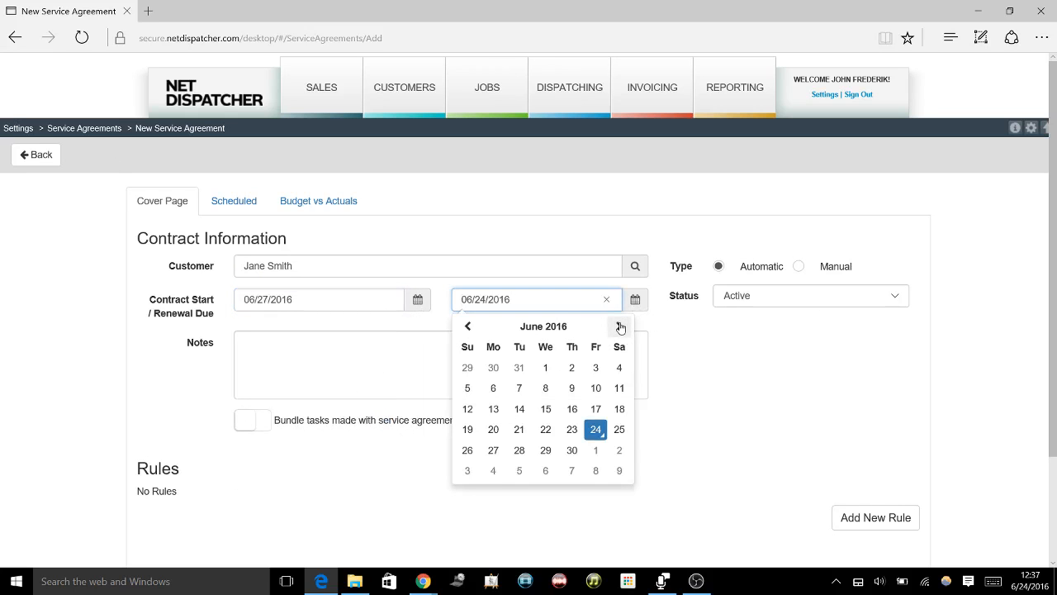
click(620, 327)
click(620, 327)
click(620, 327)
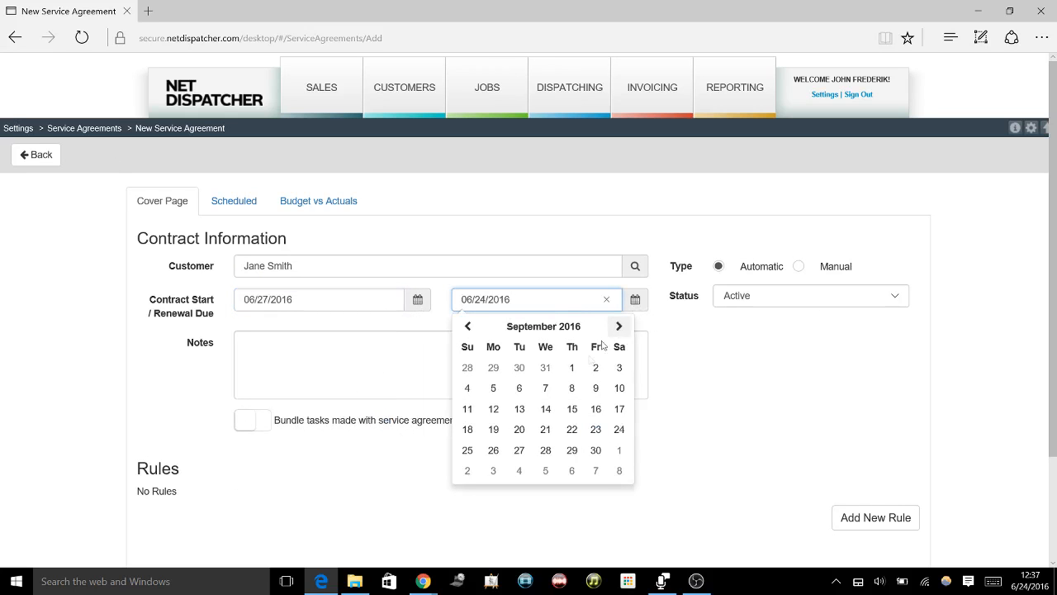
click(493, 451)
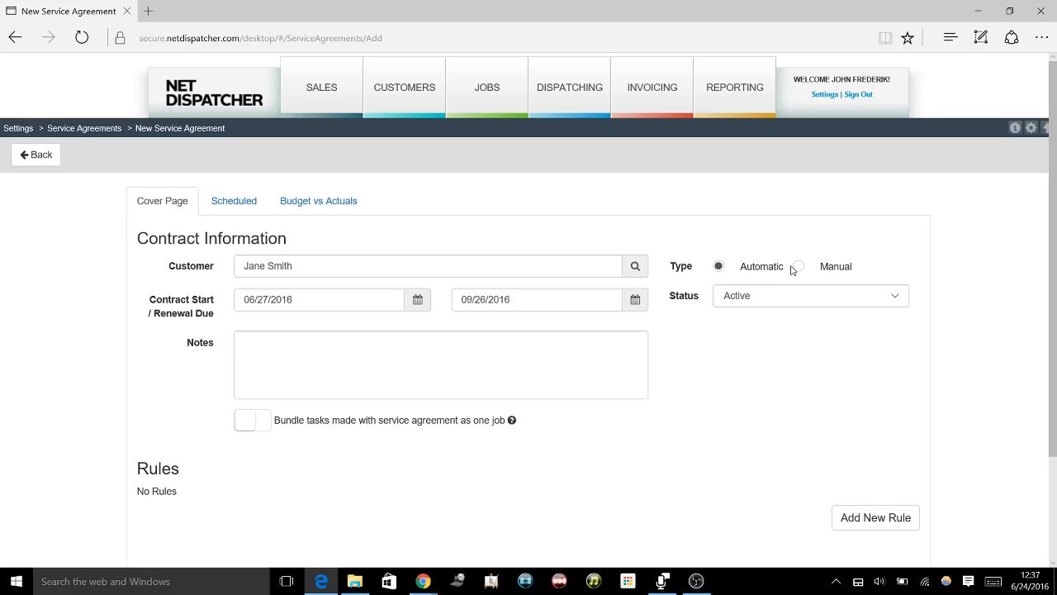
Keep the agreement's status as Active and enter "These are notes." as its notes.
click(766, 305)
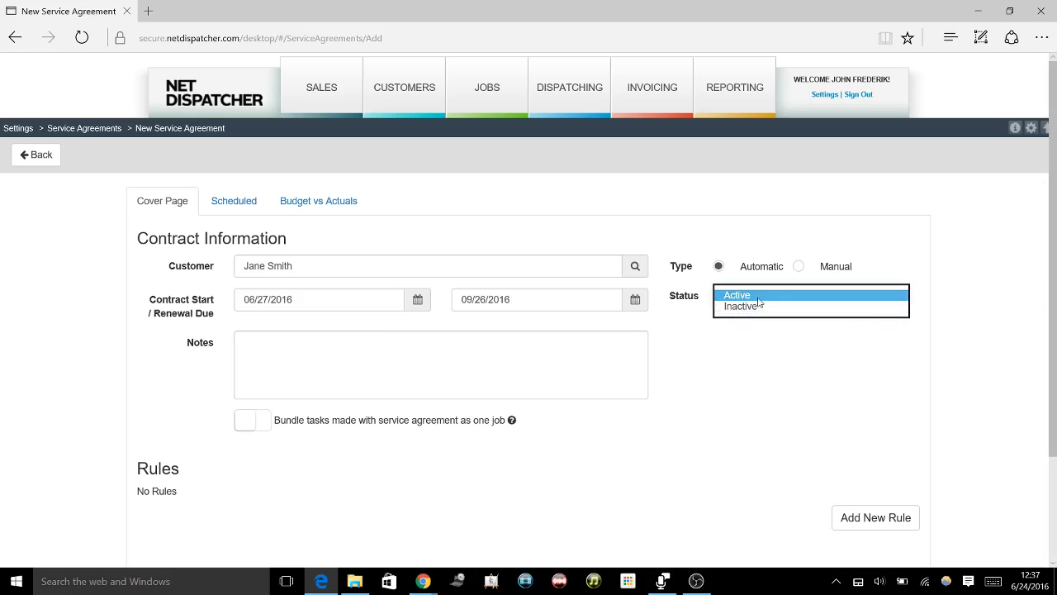
click(764, 295)
click(346, 349)
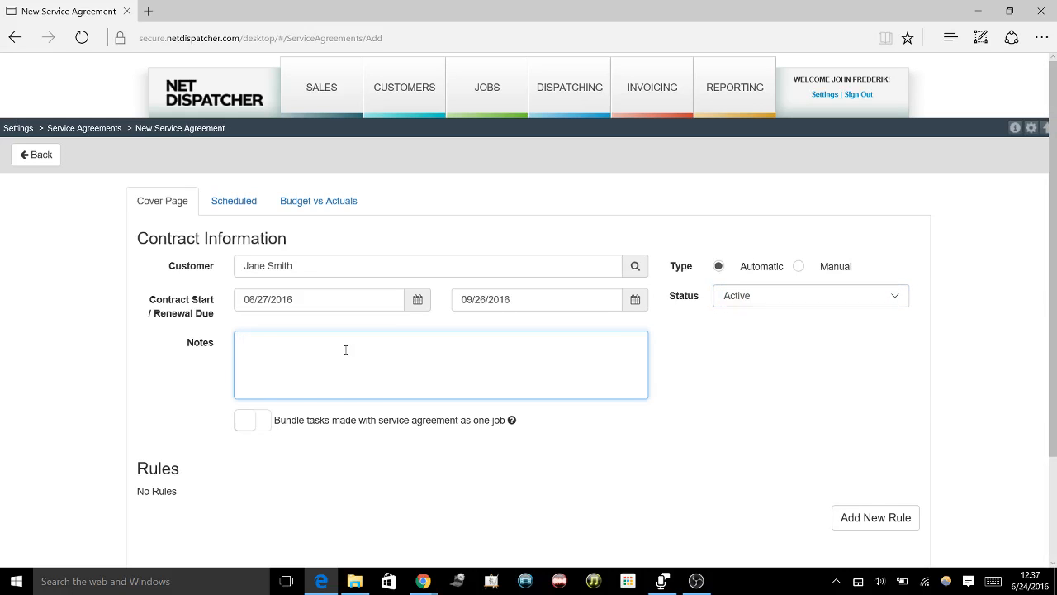
text(These are notes.)
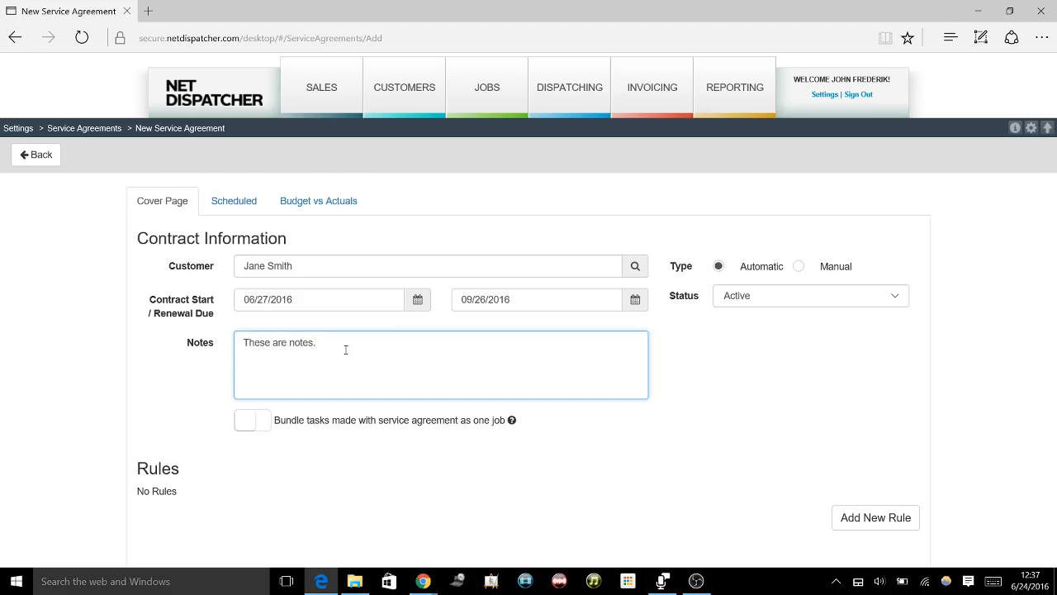
Add a new rule to the service agreement and name it "Weekly Lawn Mow".
scroll(346, 348, down, 2)
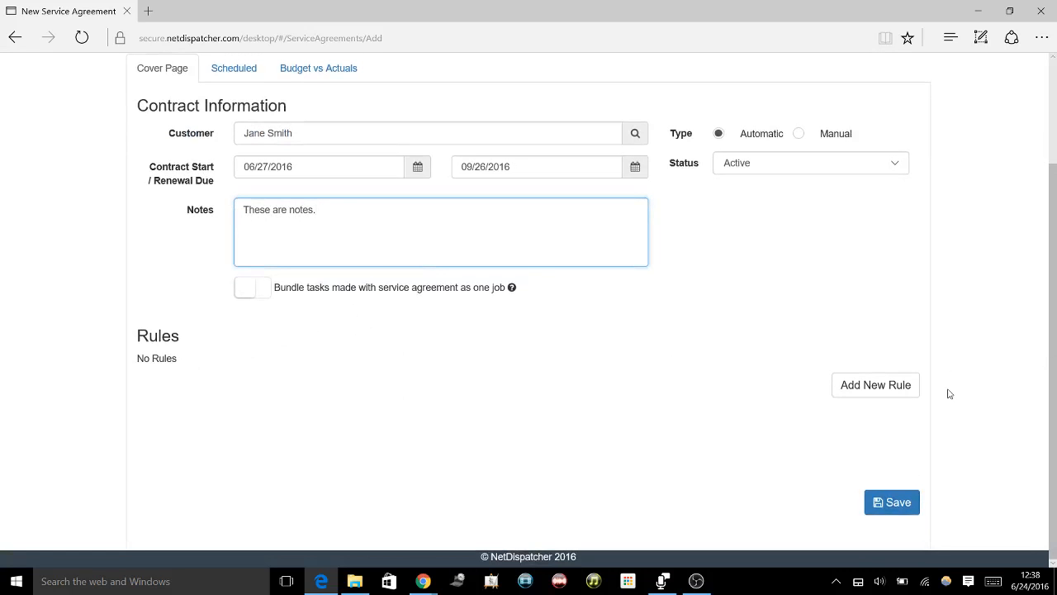
click(871, 386)
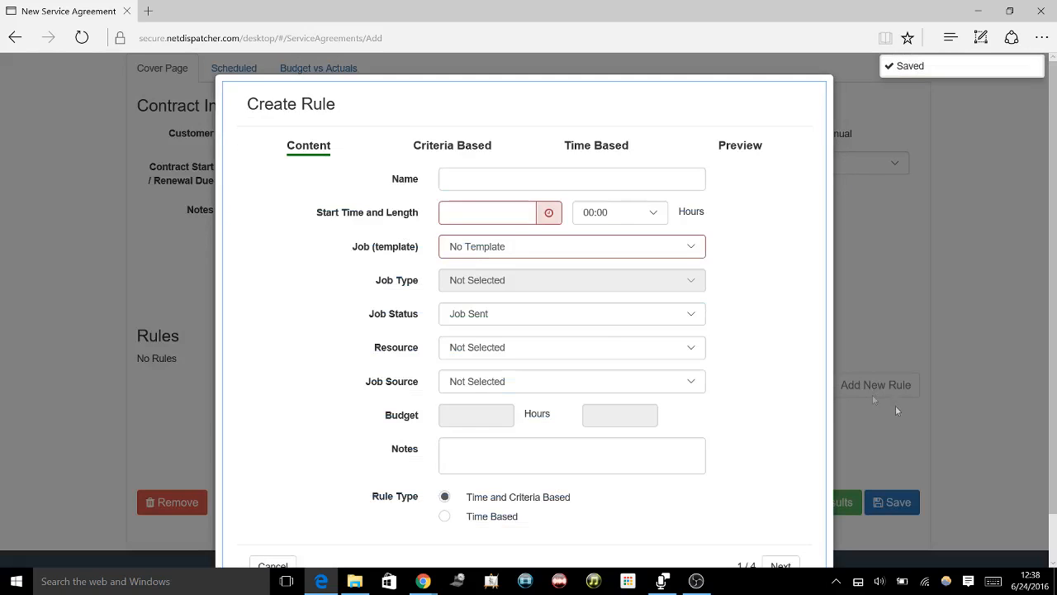
click(487, 129)
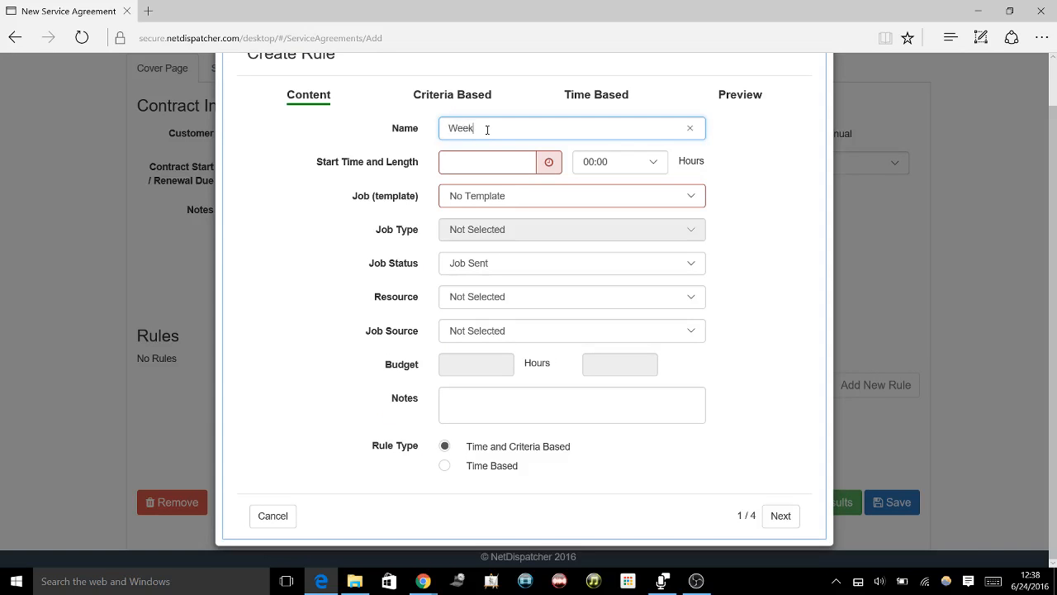
text(Weekly Lawn Mow)
Set the rule's start time to 12:00 PM and its length to 02:00 hours.
click(549, 162)
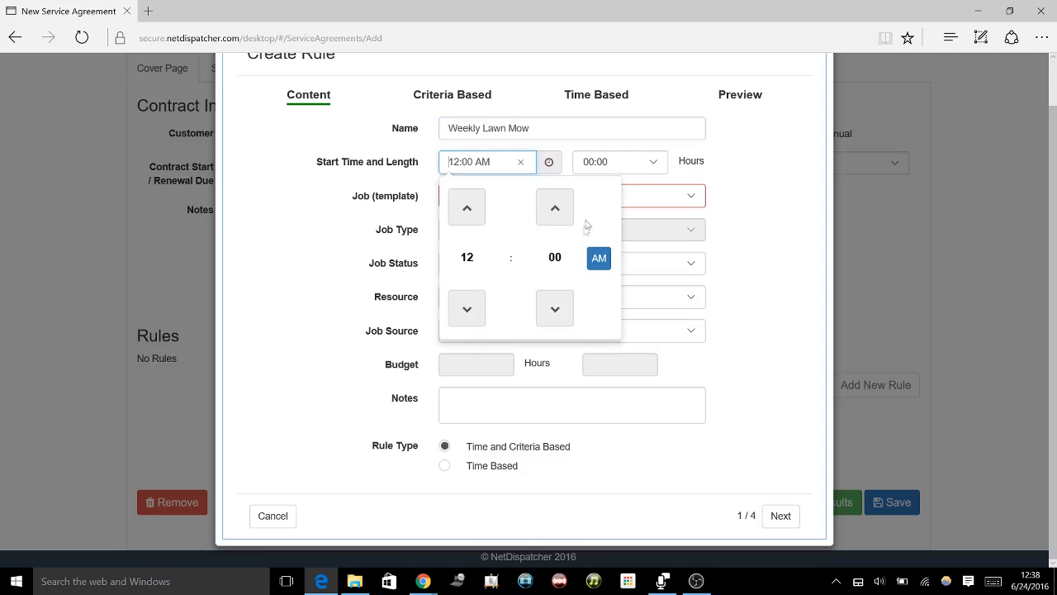
click(599, 258)
click(754, 158)
click(625, 165)
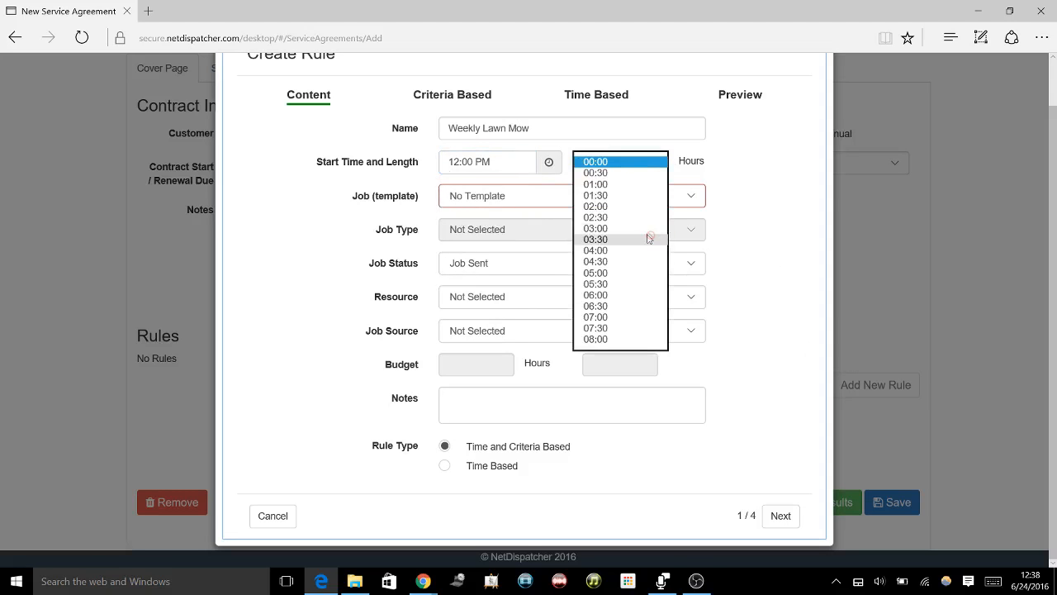
click(645, 206)
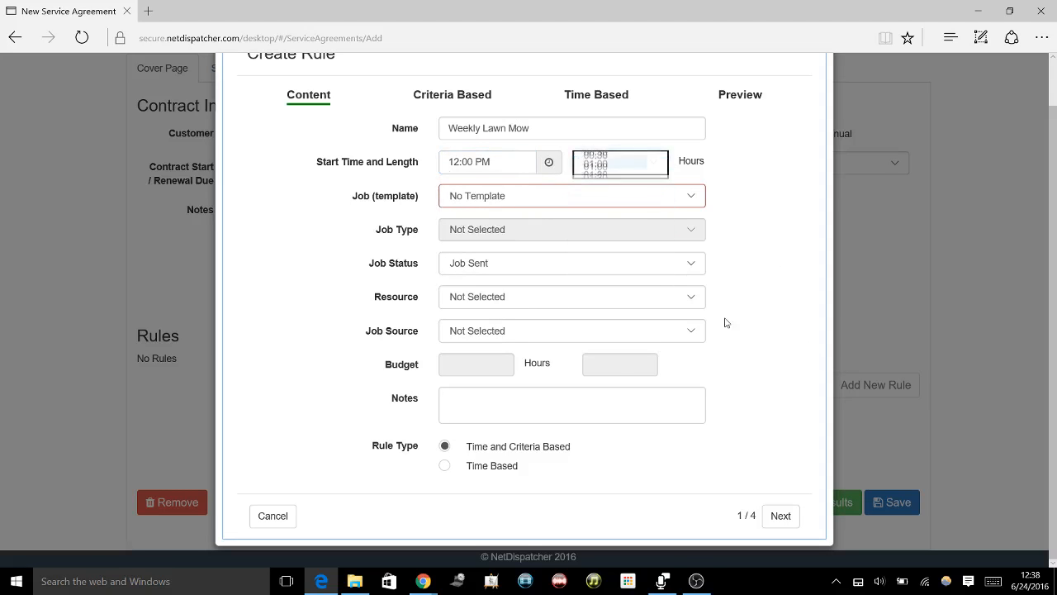
Set both the rule's job template and its job type to Lawn Care Maintenance.
click(518, 194)
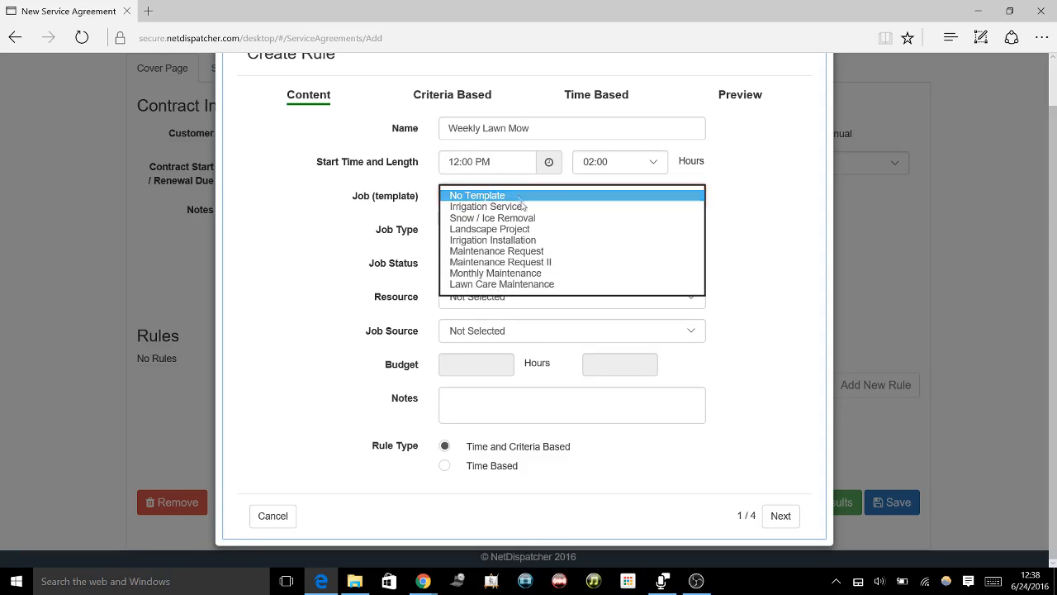
click(528, 286)
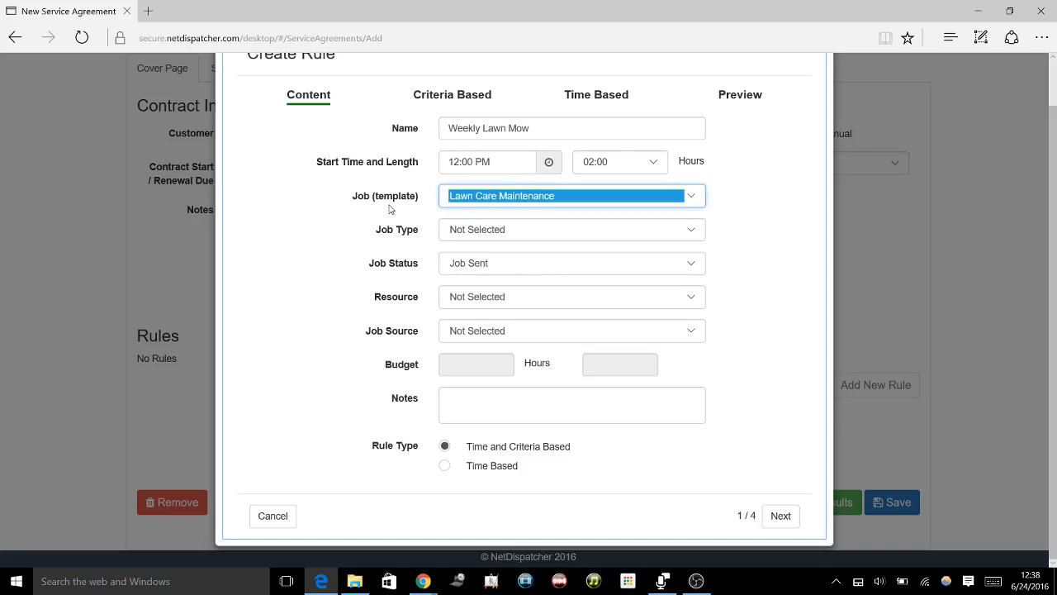
click(480, 233)
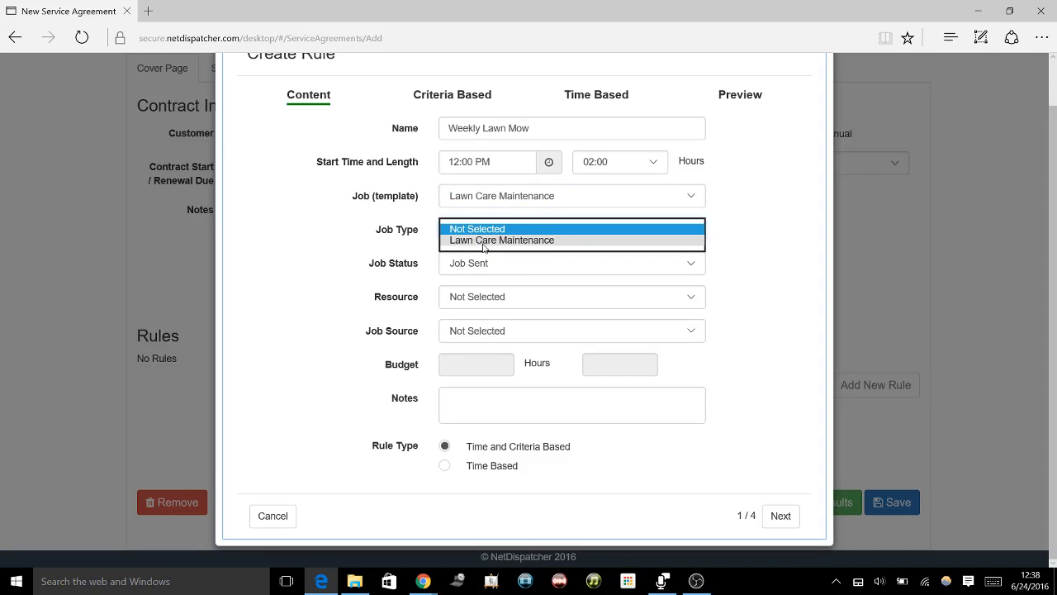
click(483, 240)
Assign an employee as the rule's resource and leave the job source as Not Selected.
click(522, 299)
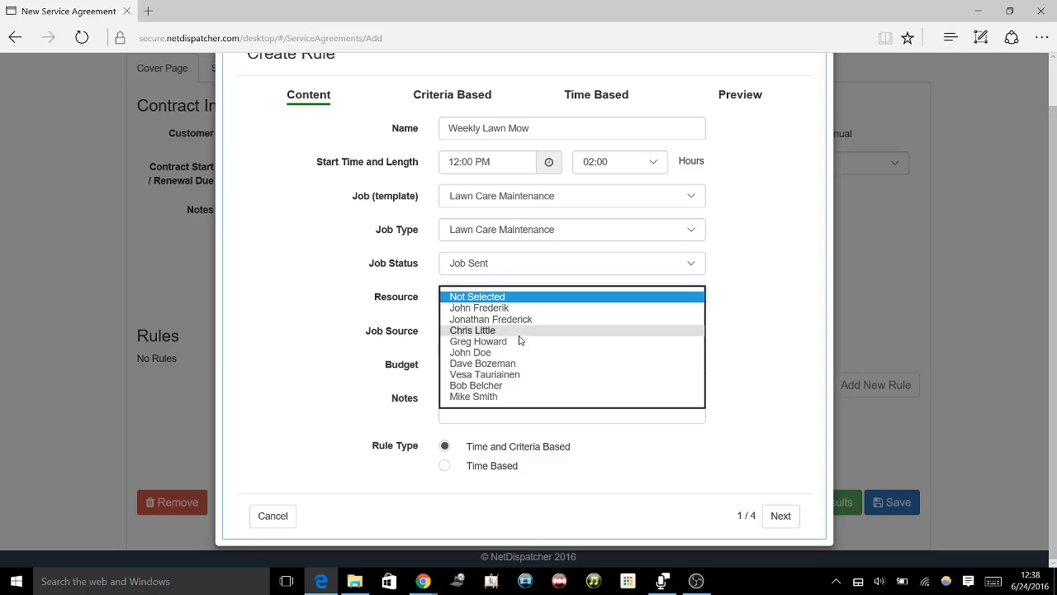
click(508, 385)
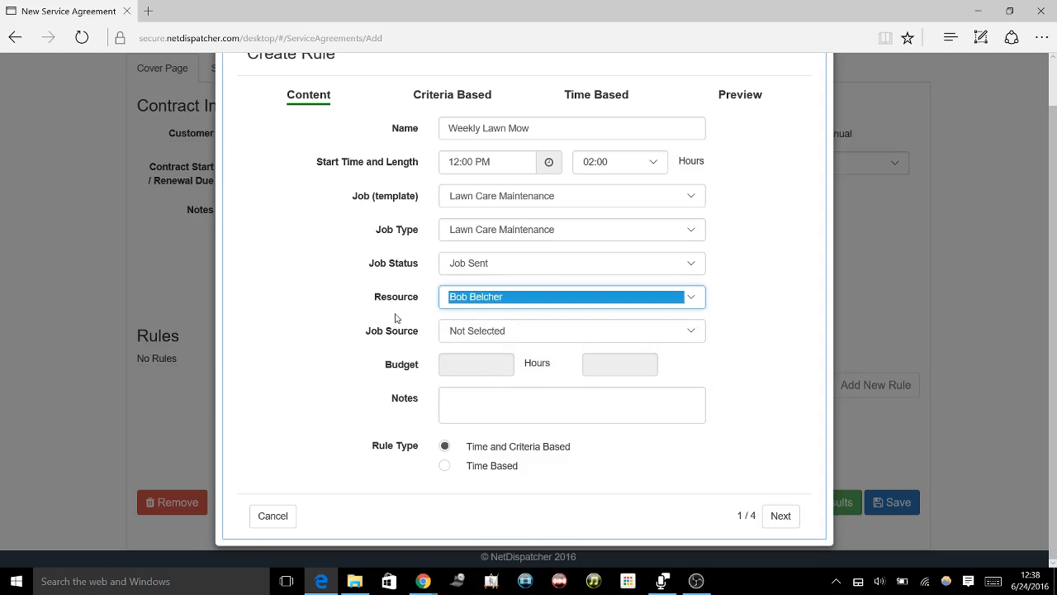
click(509, 333)
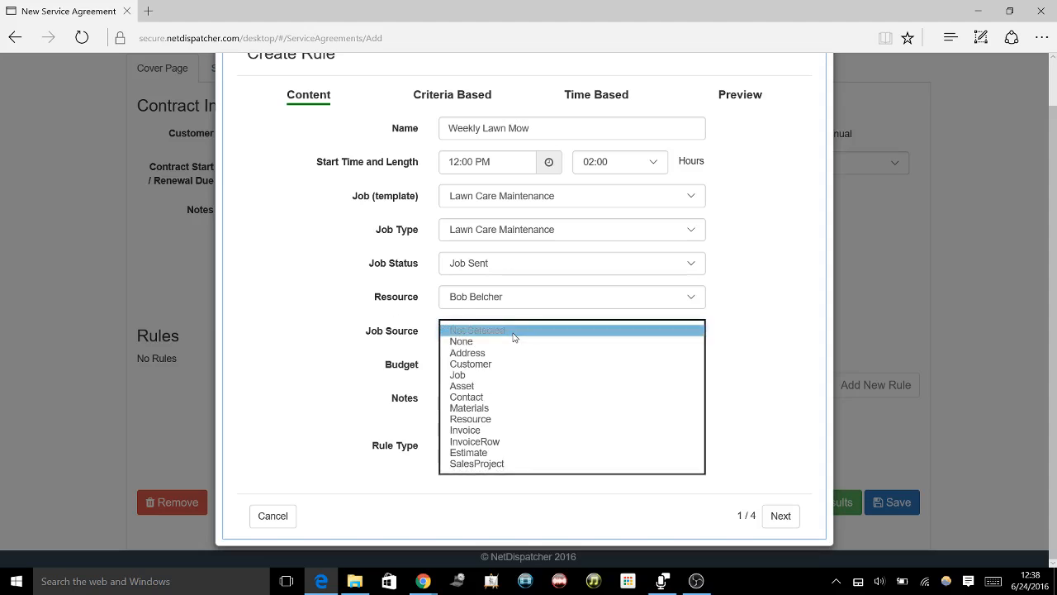
click(515, 336)
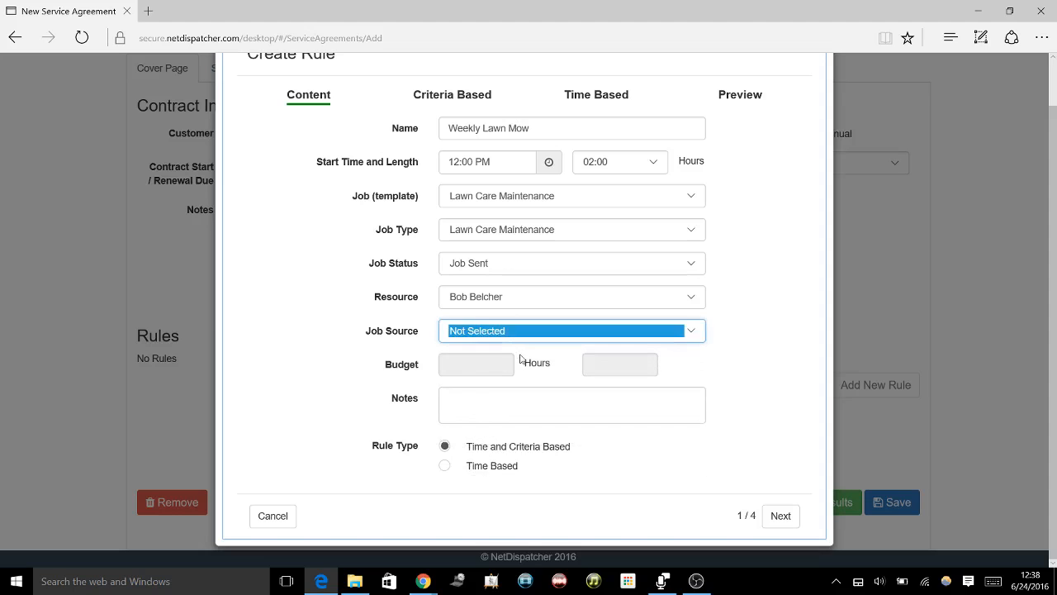
Enter "These are notes." in the rule's notes and choose Time and Criteria Based as the rule type.
click(476, 398)
text(These are notes.)
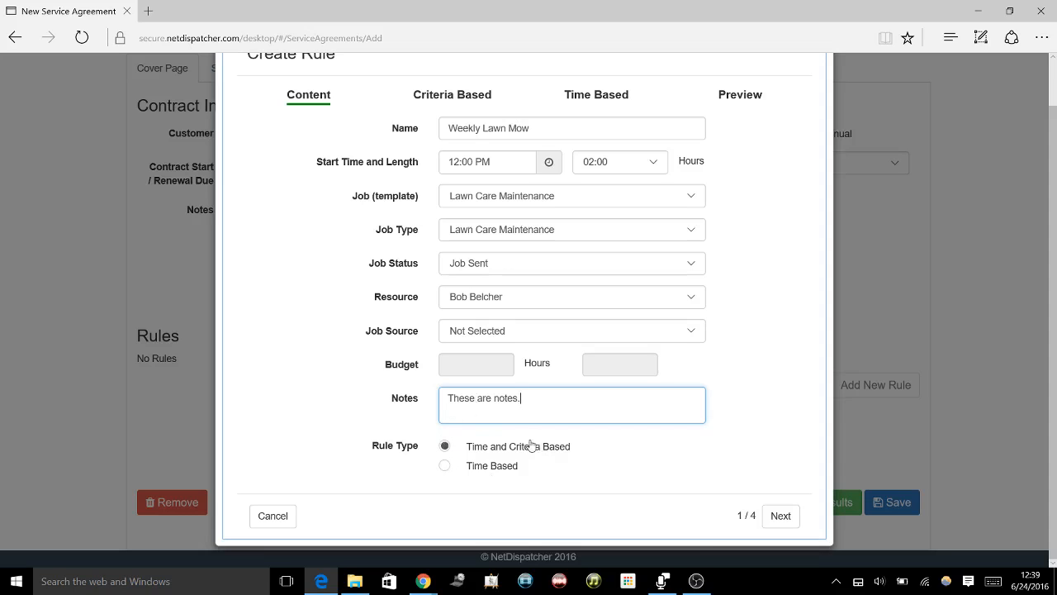
click(444, 447)
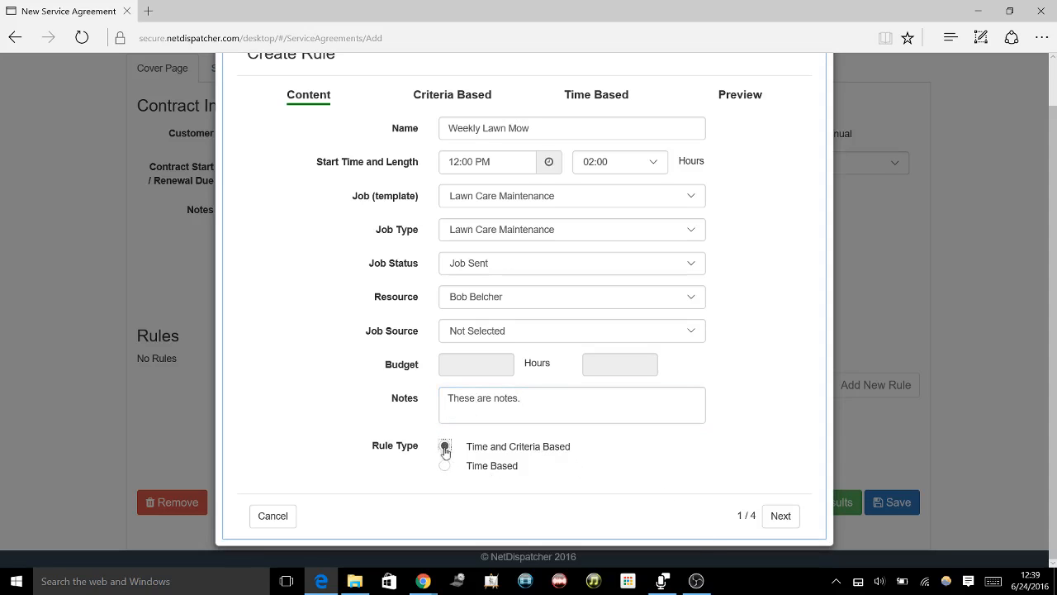
In the rule's criteria, keep Asset as the section and set the criterion's field to Account Active.
click(446, 96)
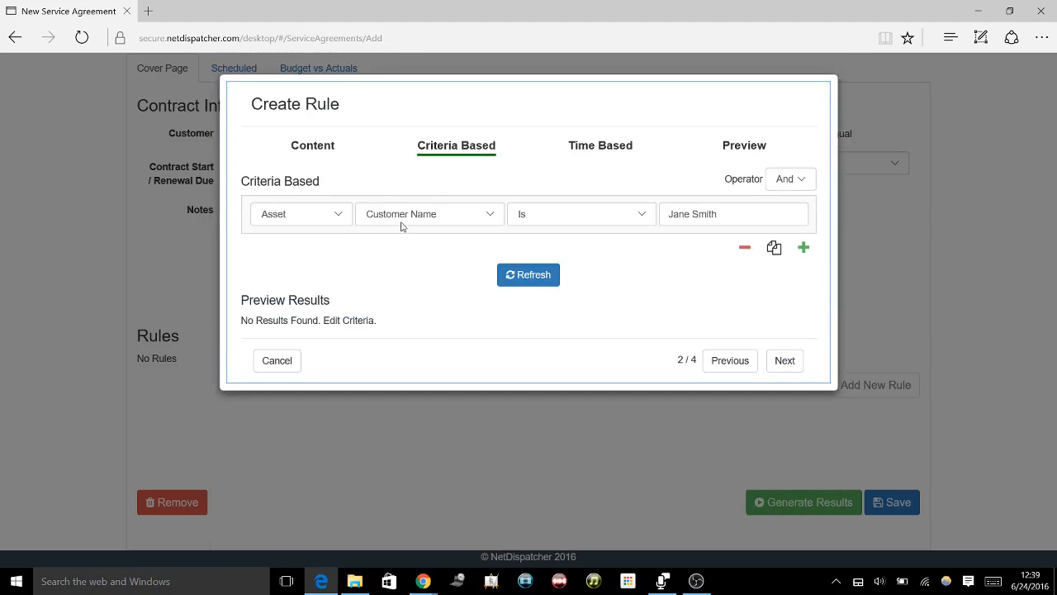
click(293, 221)
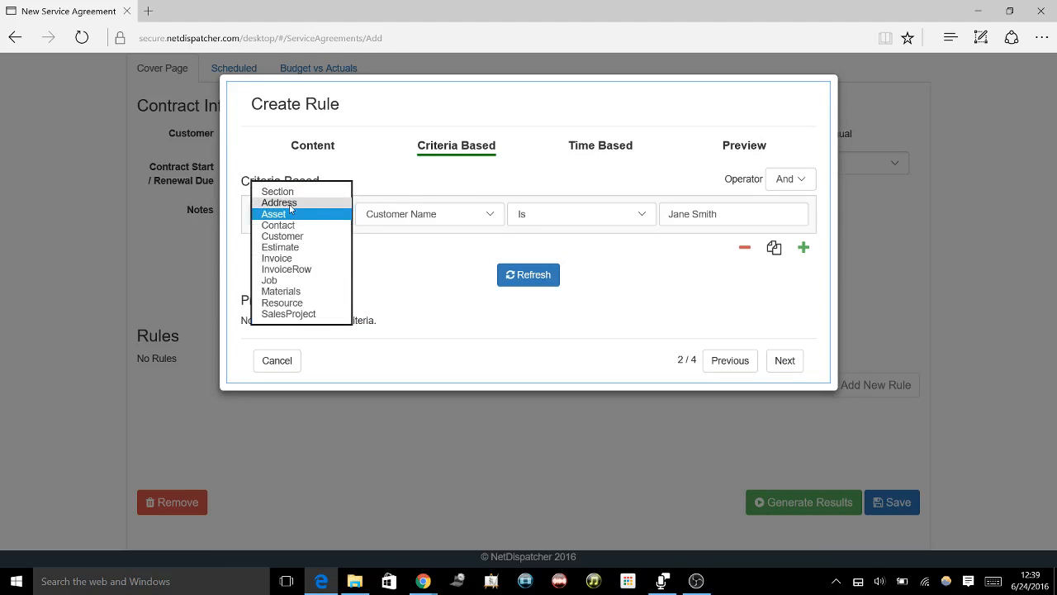
click(405, 278)
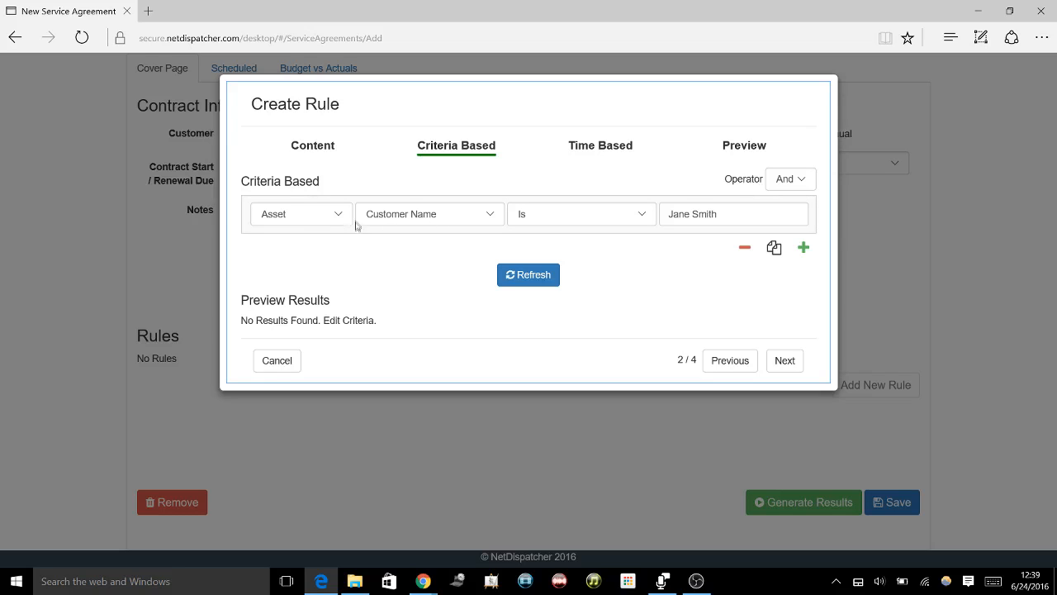
click(330, 217)
click(334, 214)
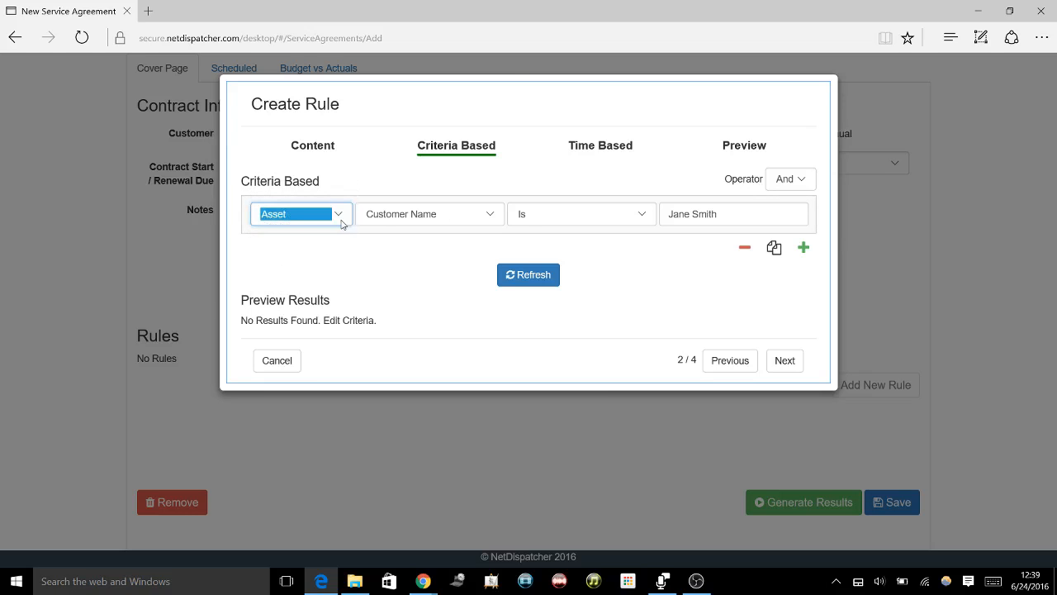
click(415, 216)
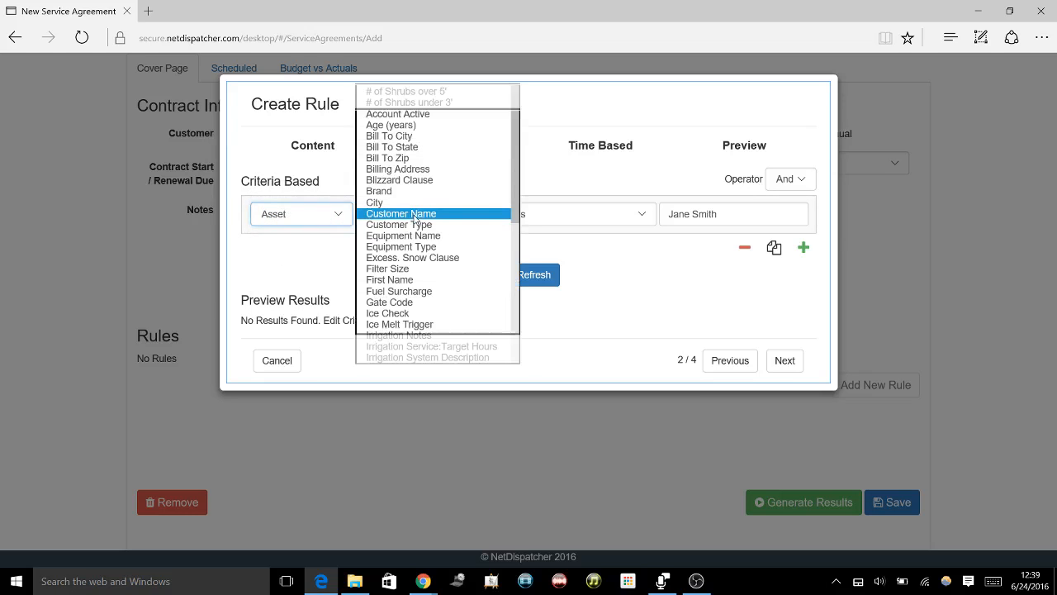
click(413, 114)
Replace the customer name in the Account Active criterion's value with "Yes".
click(721, 215)
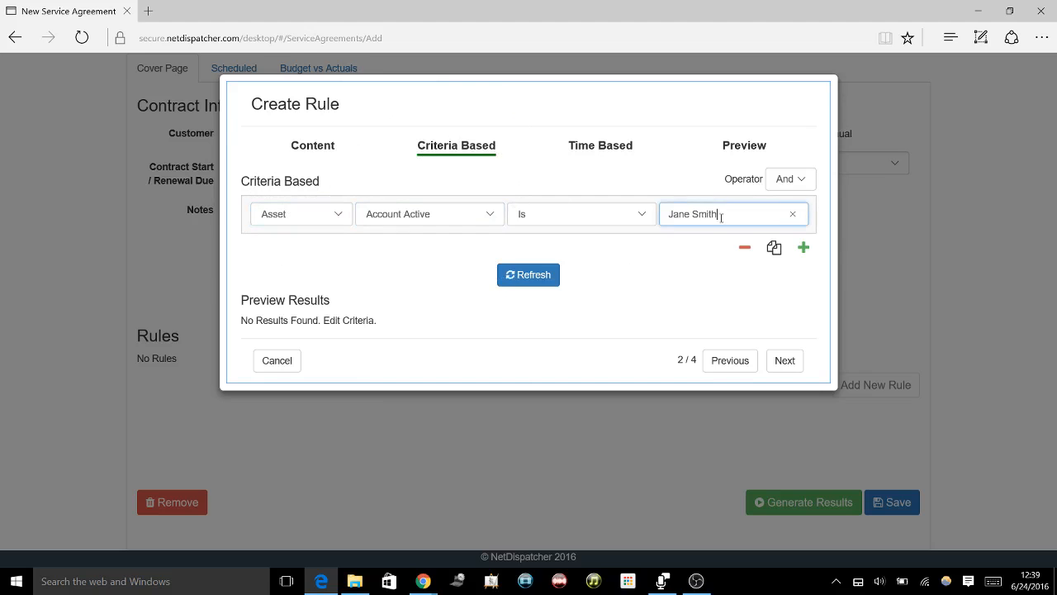
key(BackSpace)
key(BackSpace)
key(BackSpace)
key(BackSpace)
key(BackSpace)
key(BackSpace)
key(BackSpace)
text(Yes)
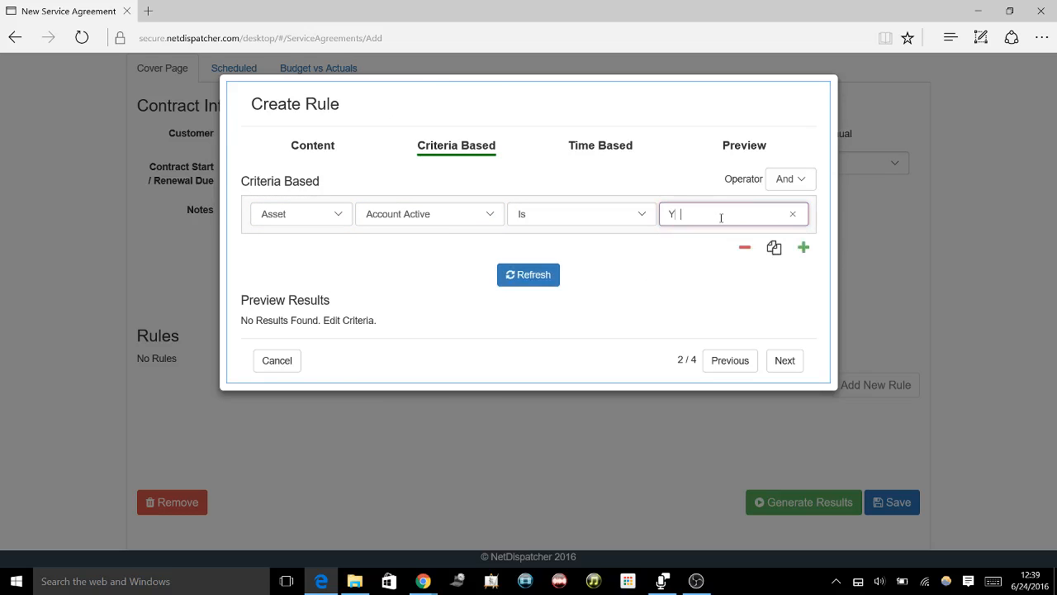
Refresh the preview results and add a second Asset criterion with Customer Name as the field and Is as the condition.
click(525, 274)
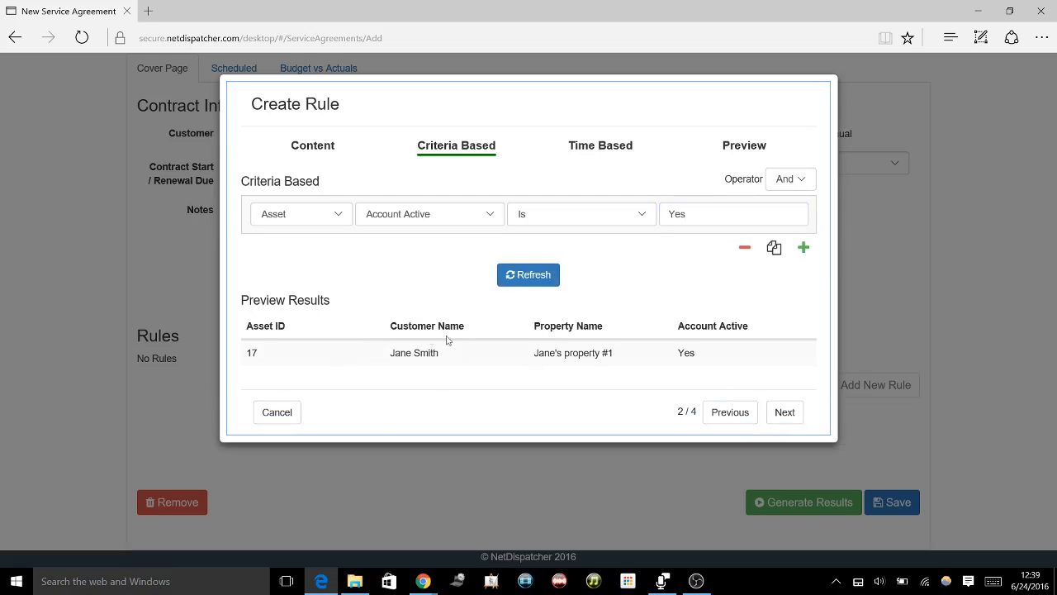
click(806, 249)
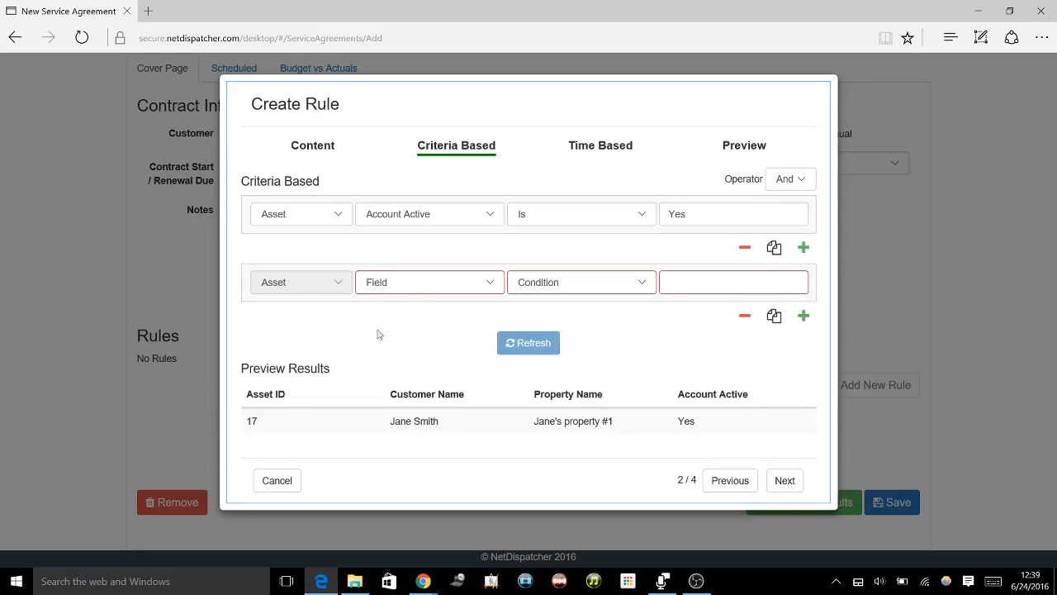
click(416, 293)
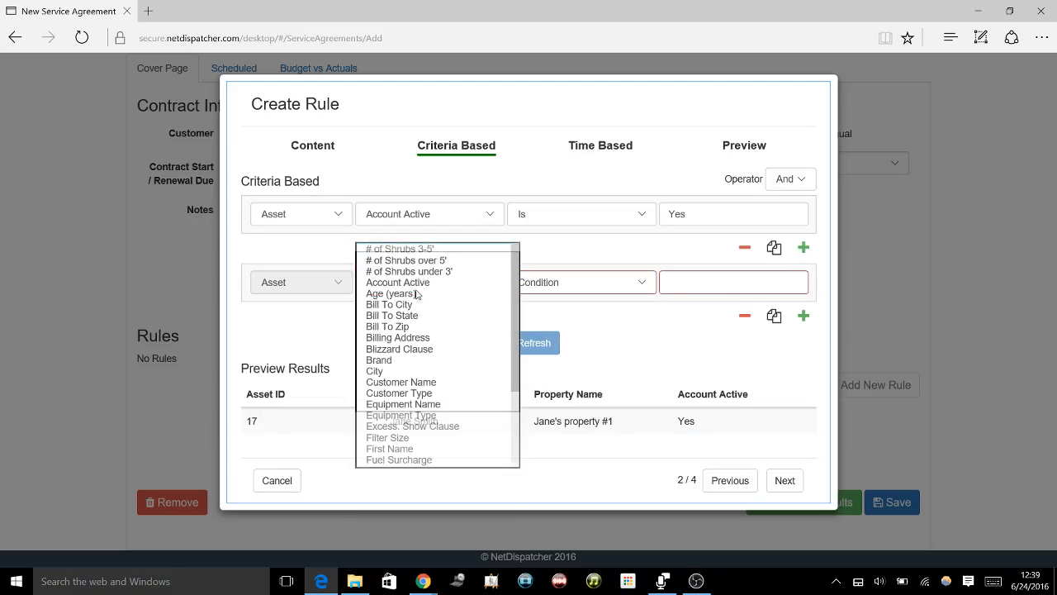
click(401, 381)
click(591, 281)
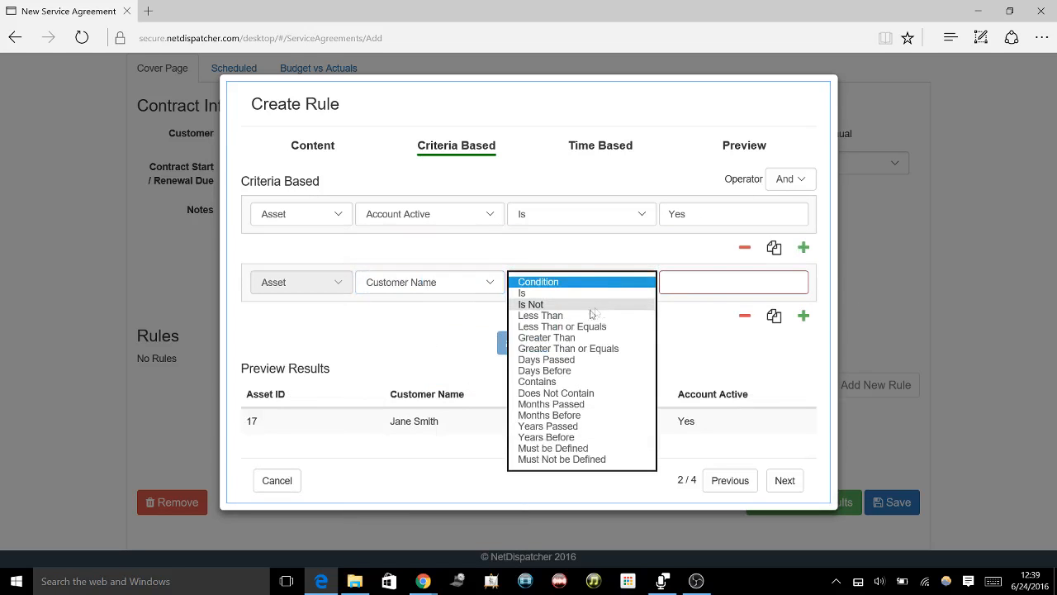
click(532, 293)
Enter the customer's full name as the second criterion's value and refresh the preview results.
click(682, 278)
text(Jane Smith)
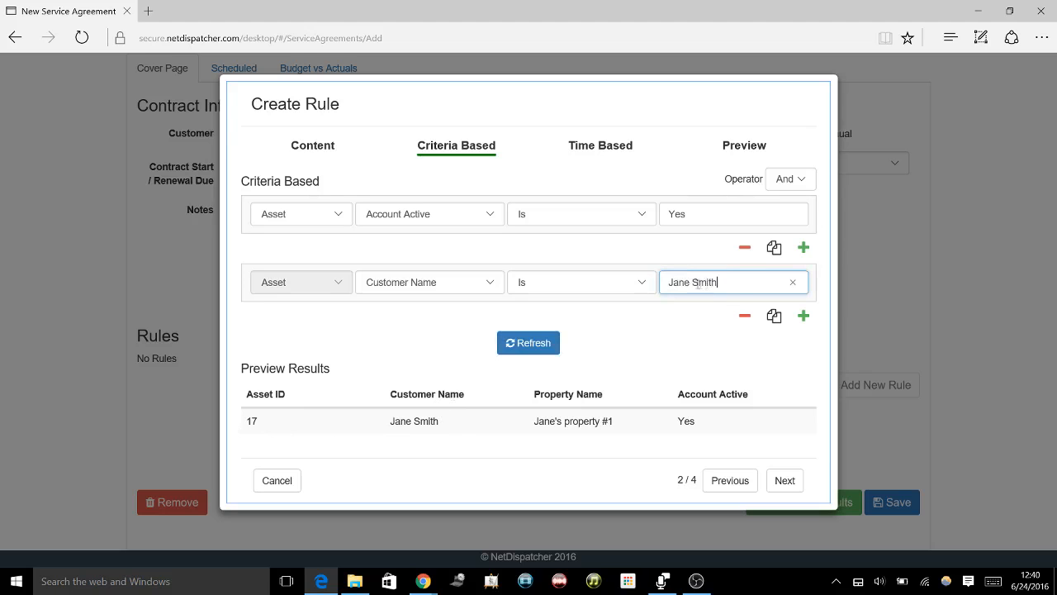
click(529, 343)
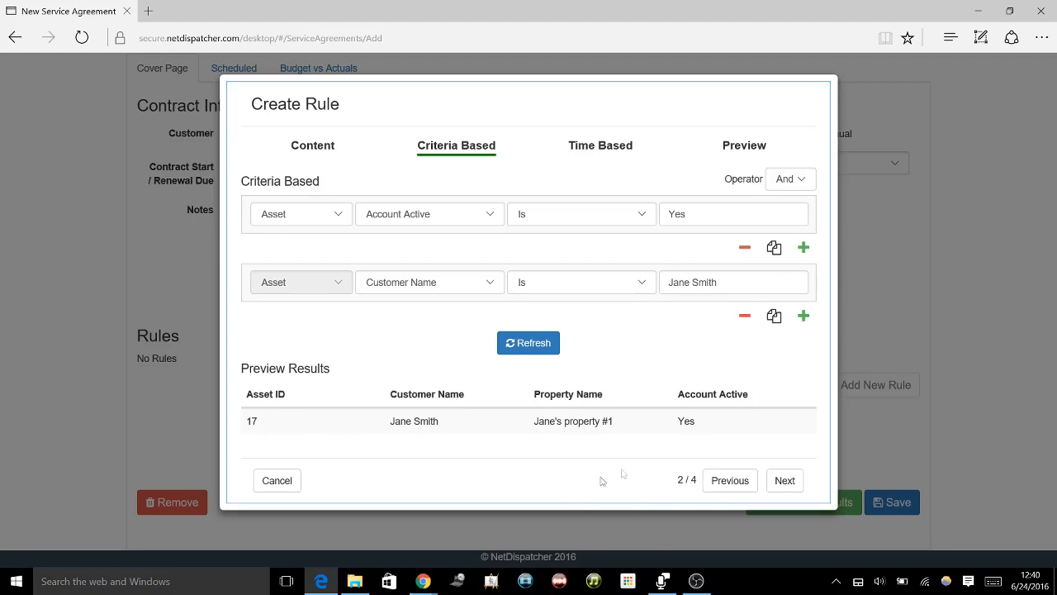
In the rule's time-based settings, make it repeat weekly on Monday, starting on 06/27/2016.
click(784, 480)
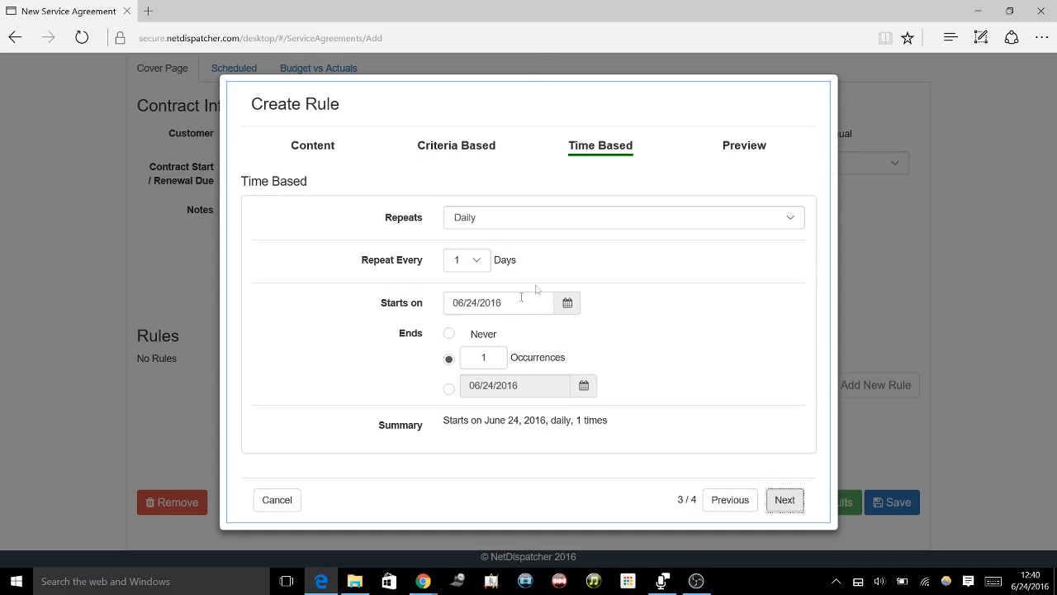
click(559, 217)
click(507, 230)
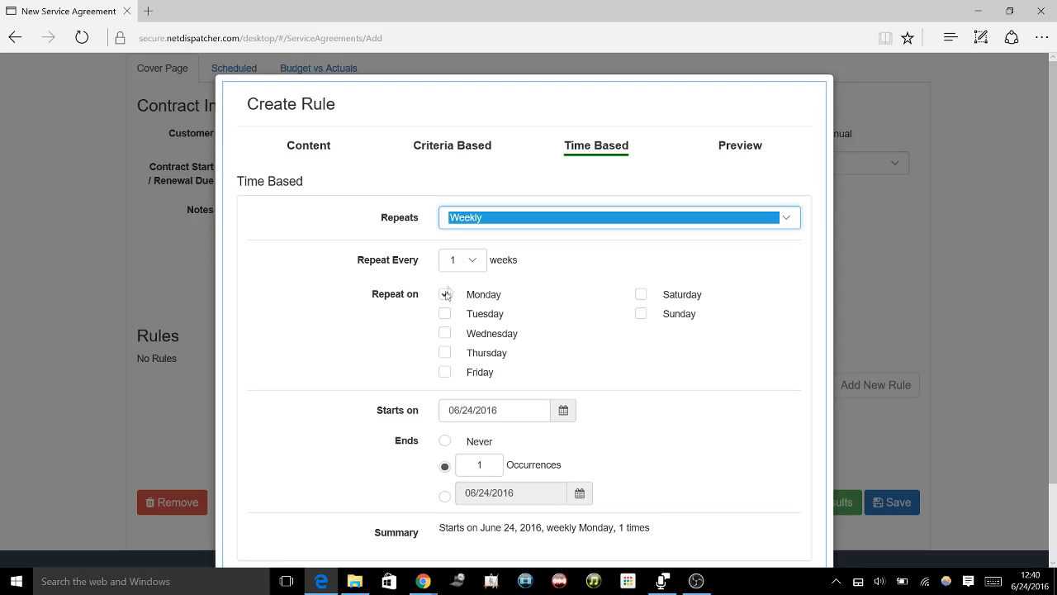
scroll(507, 361, down, 1)
click(564, 324)
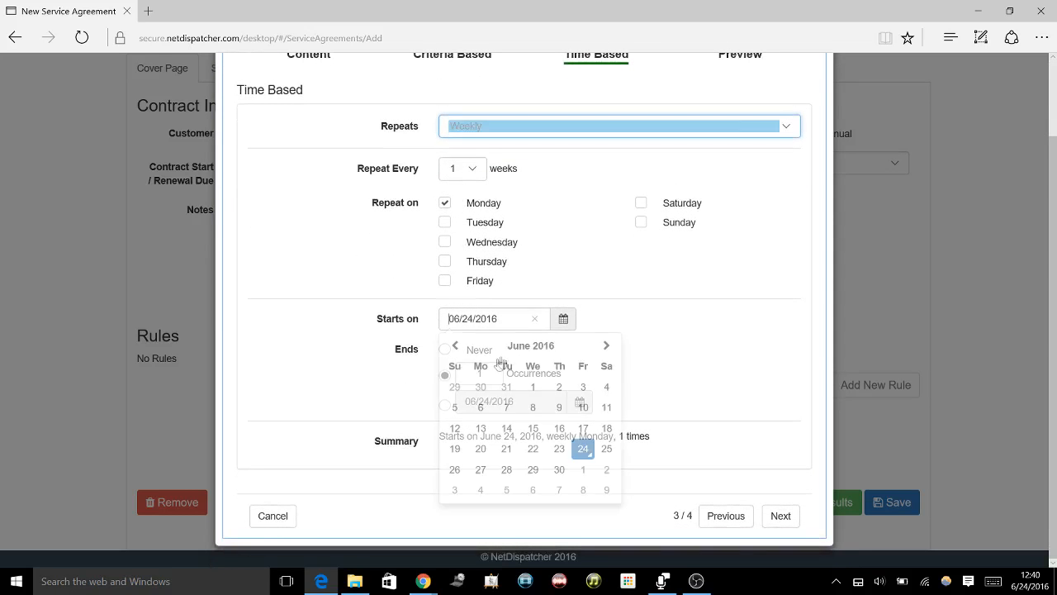
click(481, 469)
End the rule's recurrence by date instead of occurrences, choosing 09/26/2016 as the end date.
click(444, 404)
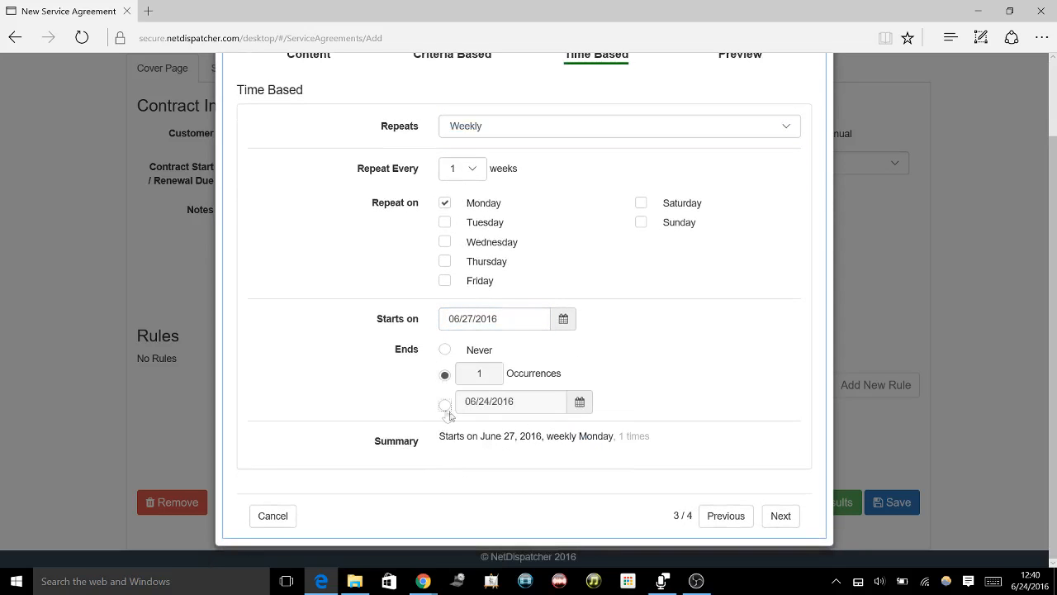
click(582, 405)
click(623, 230)
click(623, 230)
click(623, 230)
click(497, 353)
Check the scheduled visits in the rule's preview and finish creating the rule.
click(781, 515)
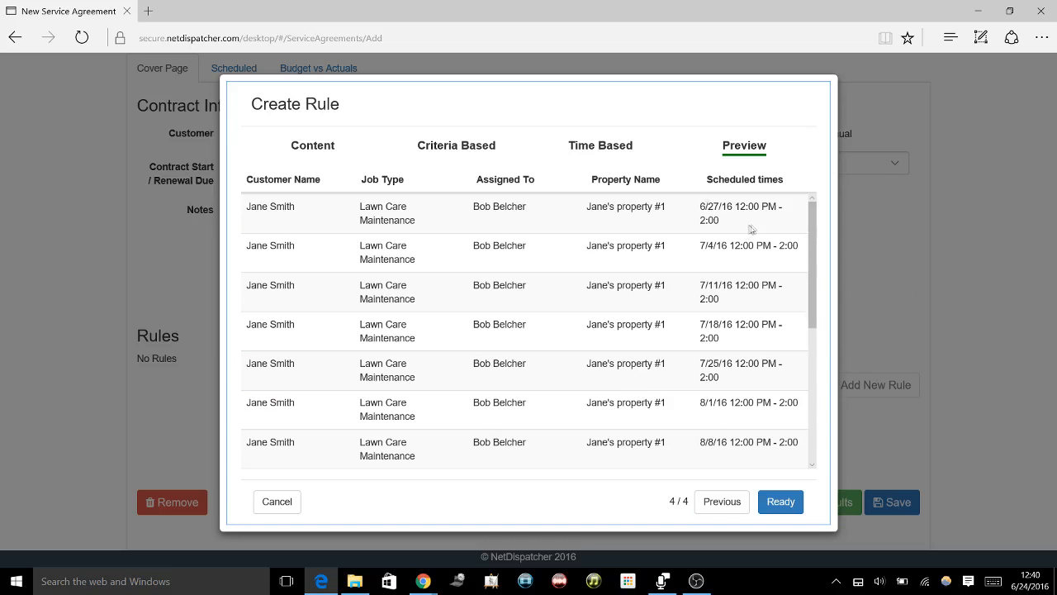
drag(813, 225, 823, 378)
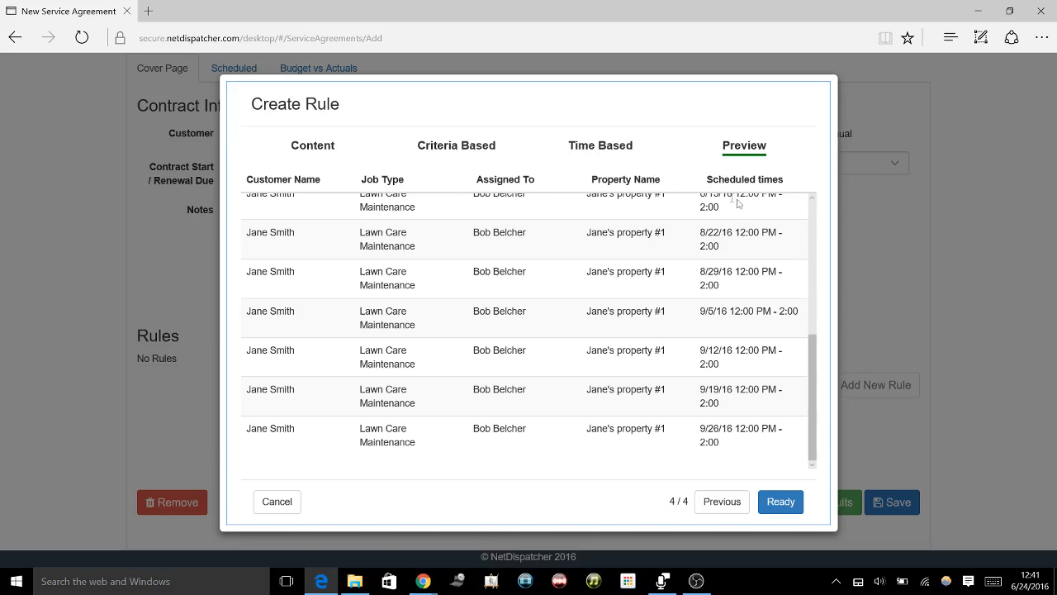
click(789, 503)
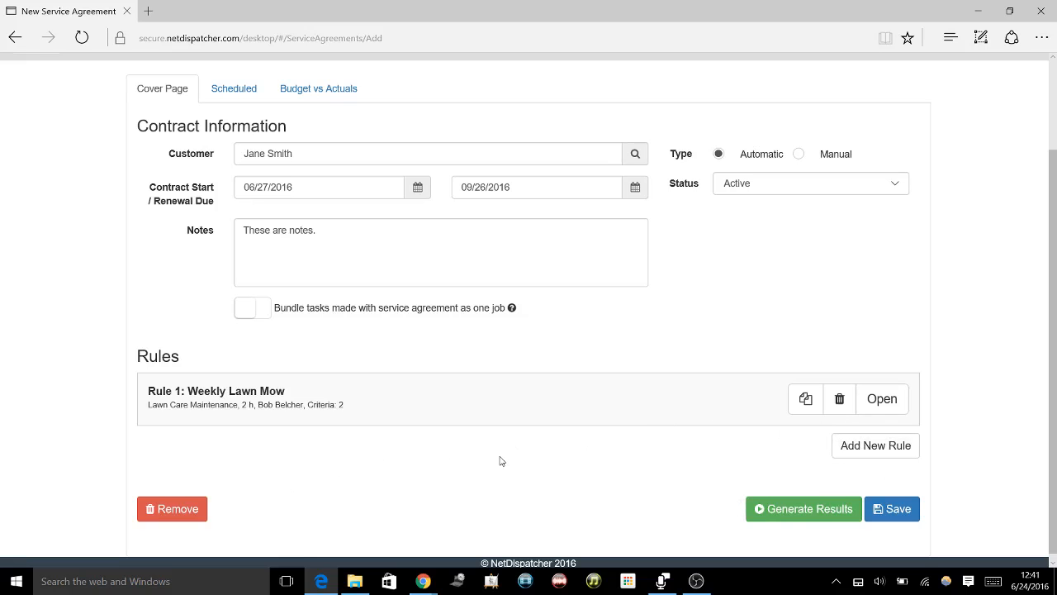
Generate the results and run the service agreement now to create its jobs.
scroll(528, 456, up, 3)
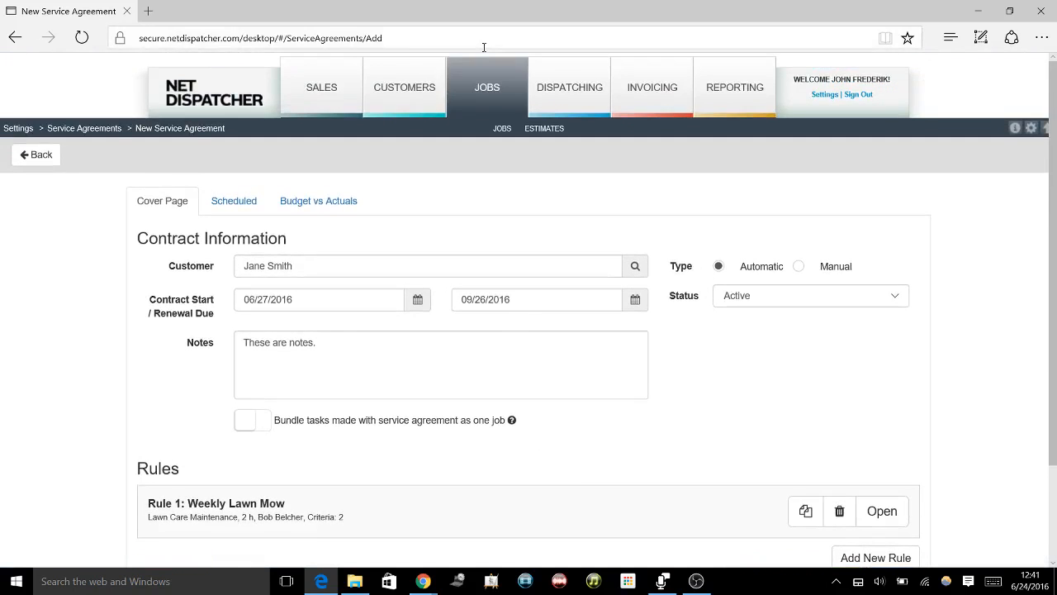
scroll(821, 531, down, 3)
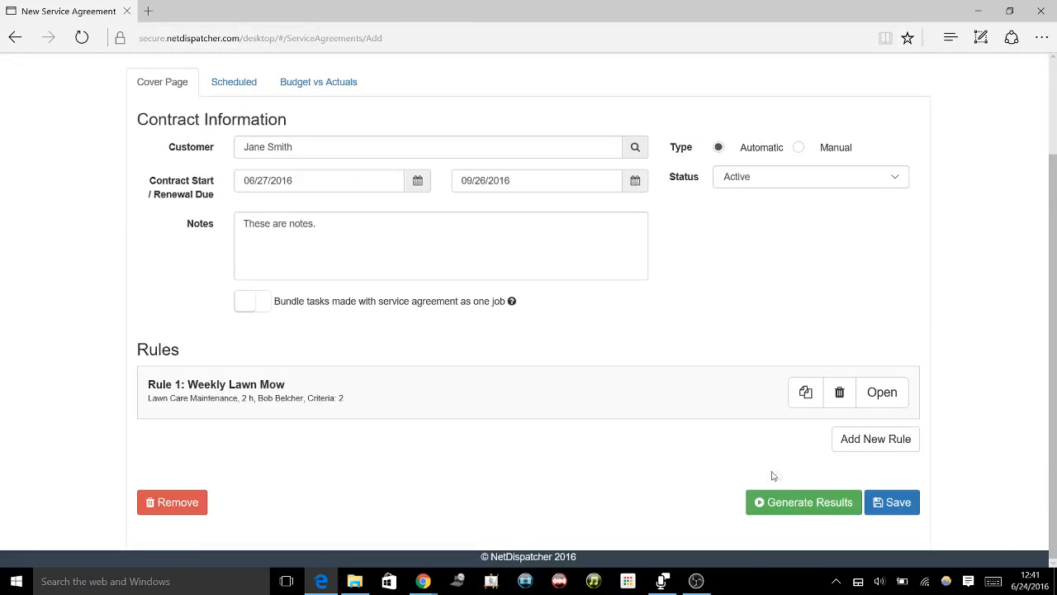
click(801, 503)
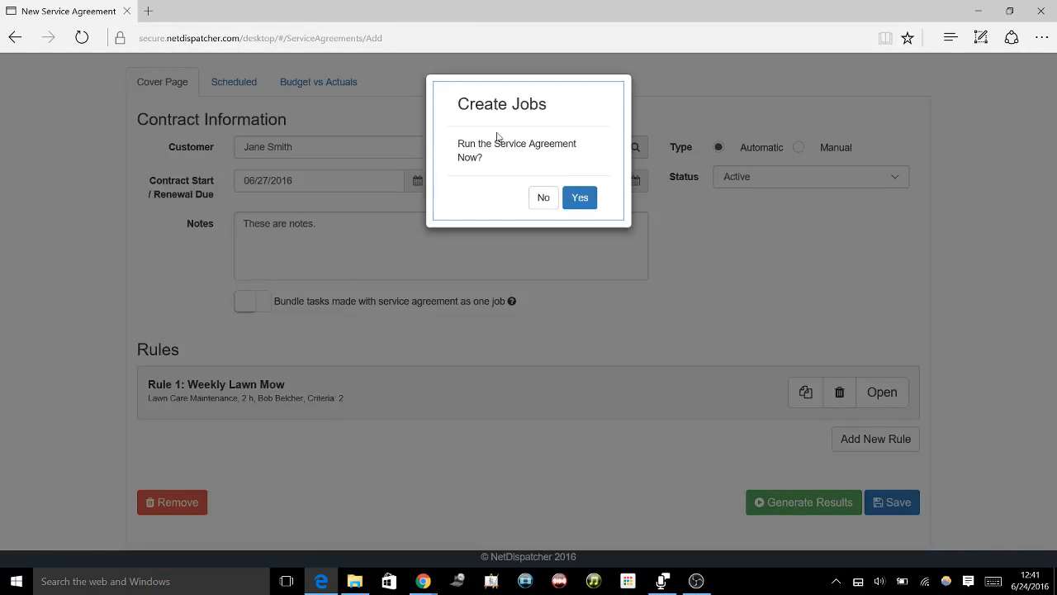
click(580, 198)
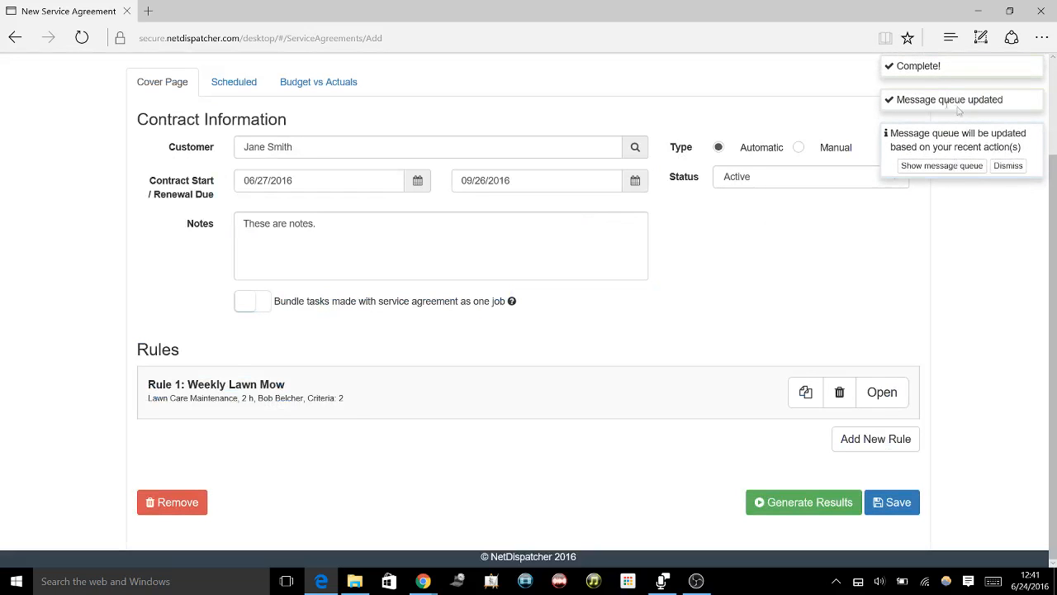
Save the new service agreement.
scroll(696, 198, up, 2)
mouse_move(488, 70)
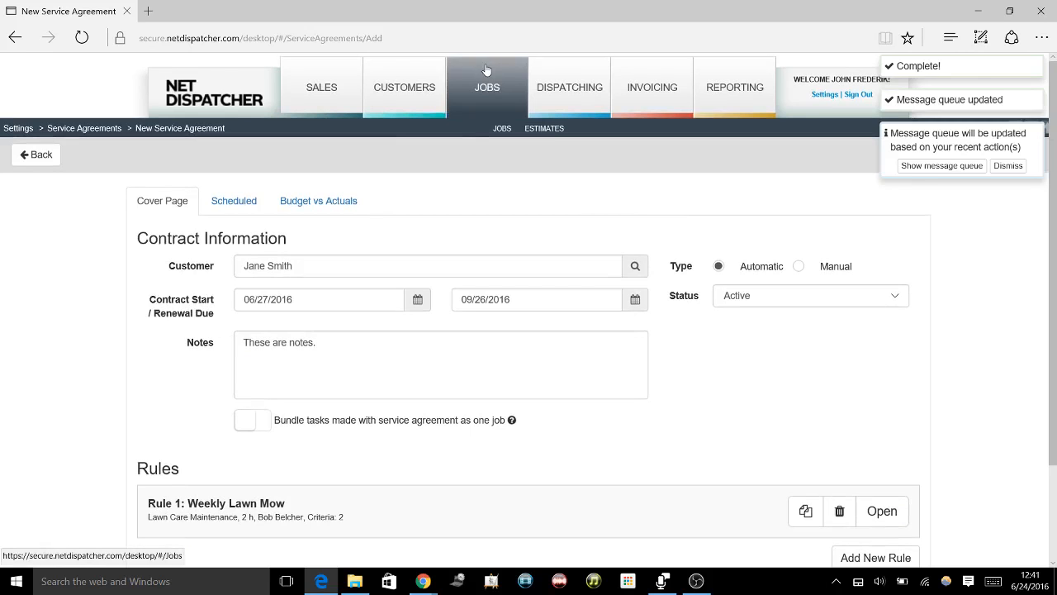
scroll(797, 308, down, 2)
click(899, 504)
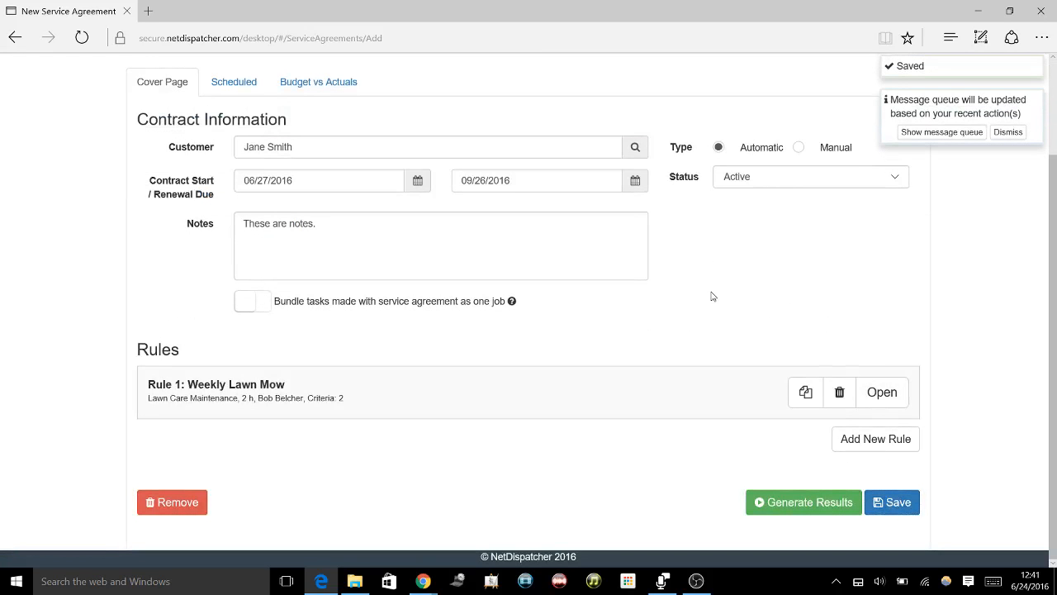
Review the generated lawn care jobs in the jobs list and dismiss the message queue notification.
scroll(621, 374, up, 2)
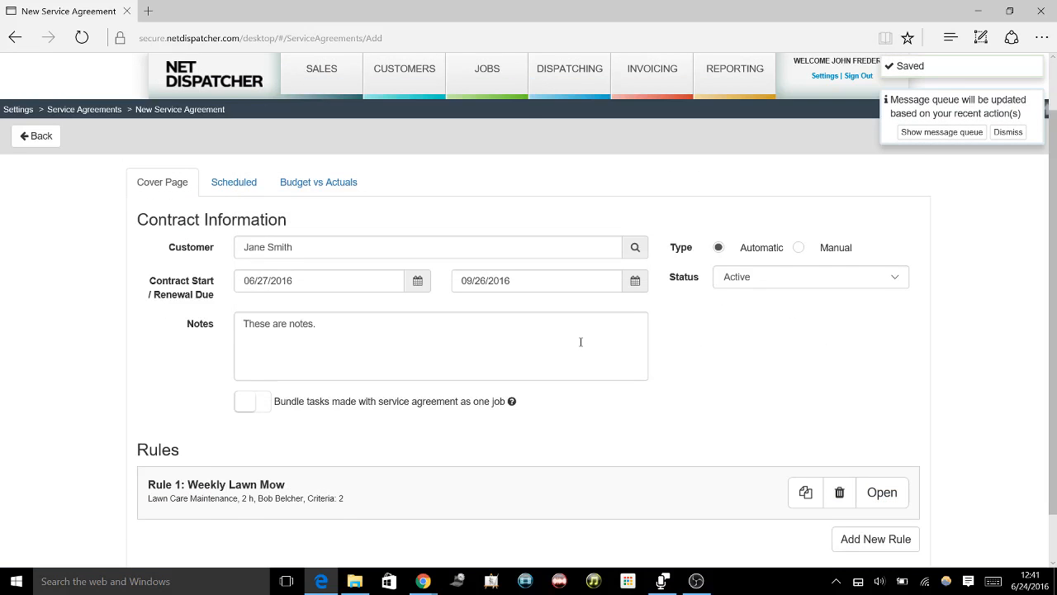
click(490, 94)
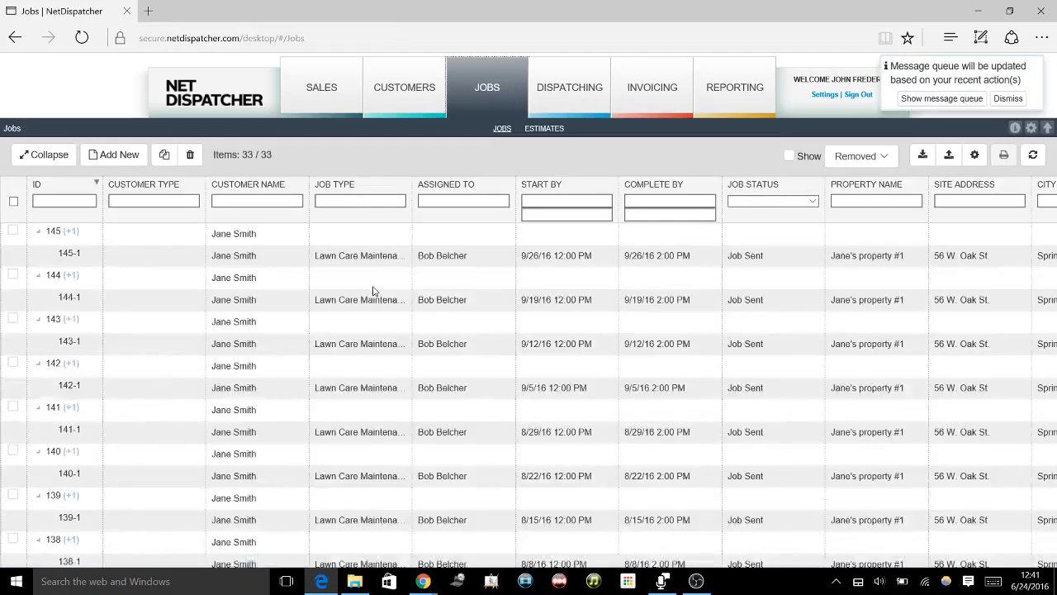
scroll(372, 290, down, 1)
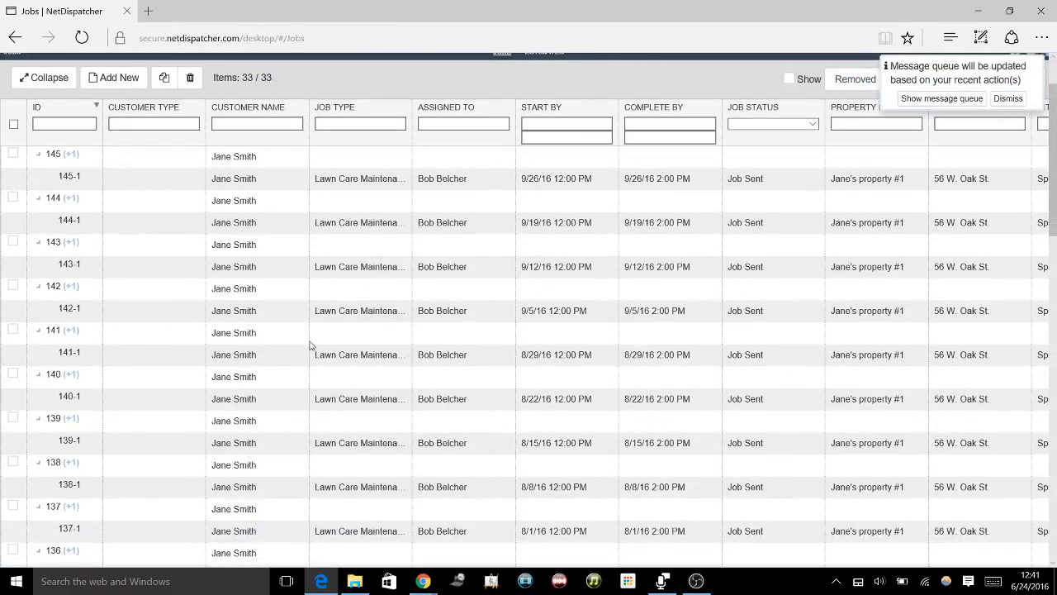
scroll(311, 344, down, 1)
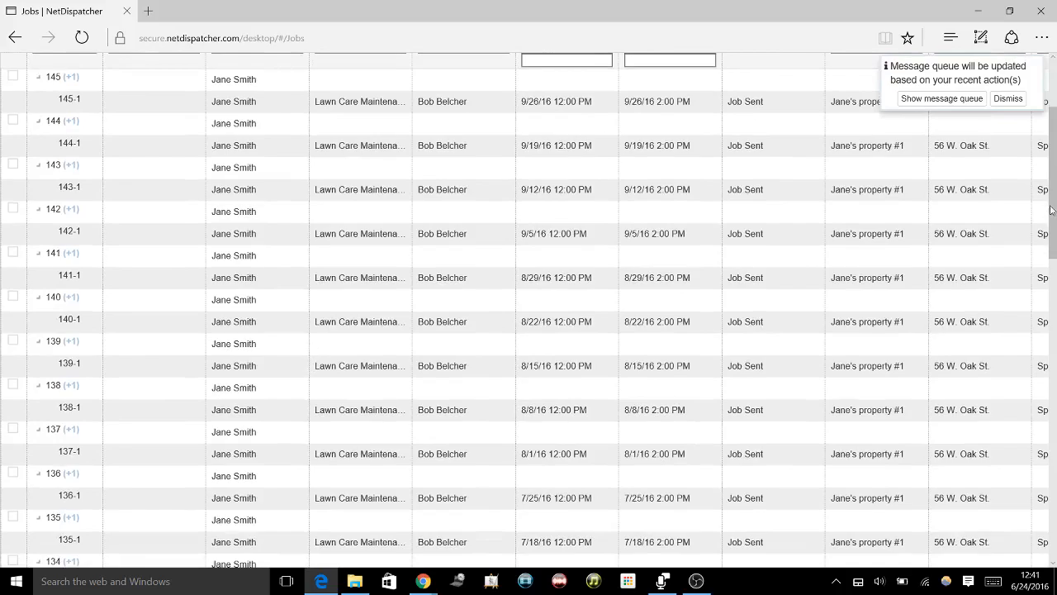
drag(1049, 212, 1052, 246)
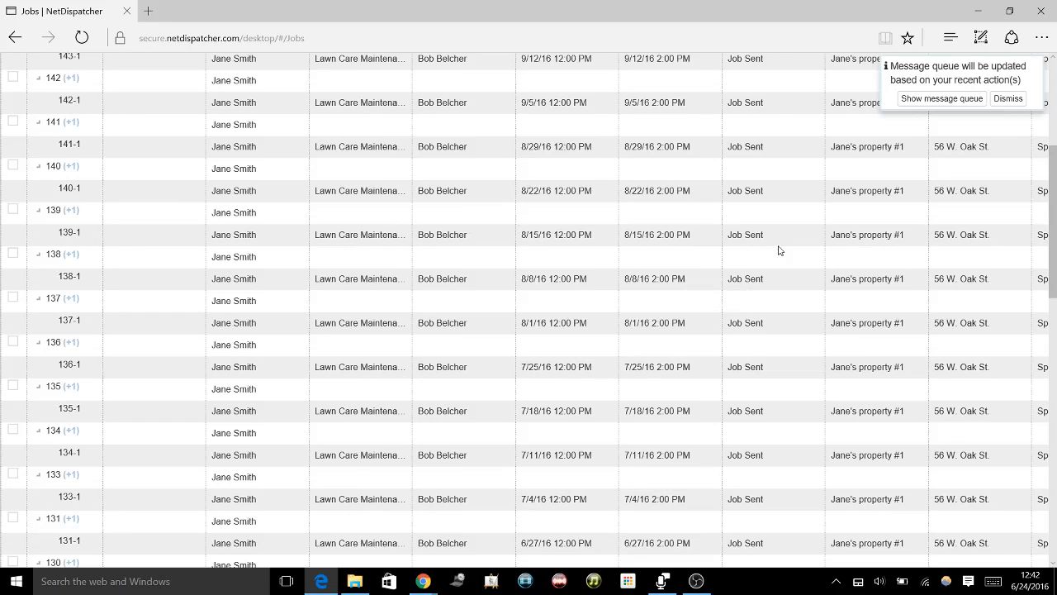
scroll(767, 246, up, 4)
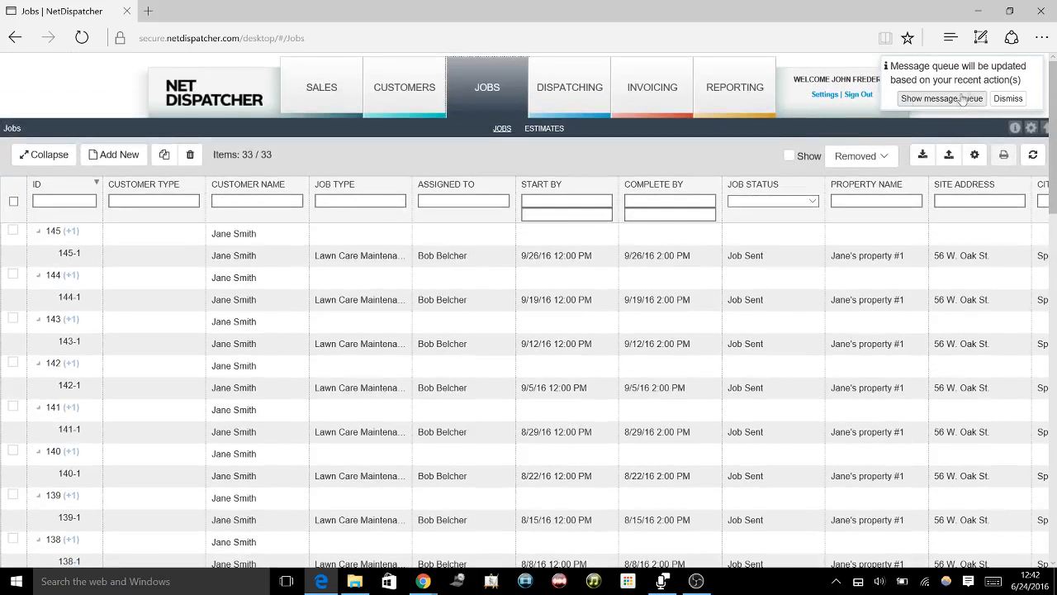
click(1006, 99)
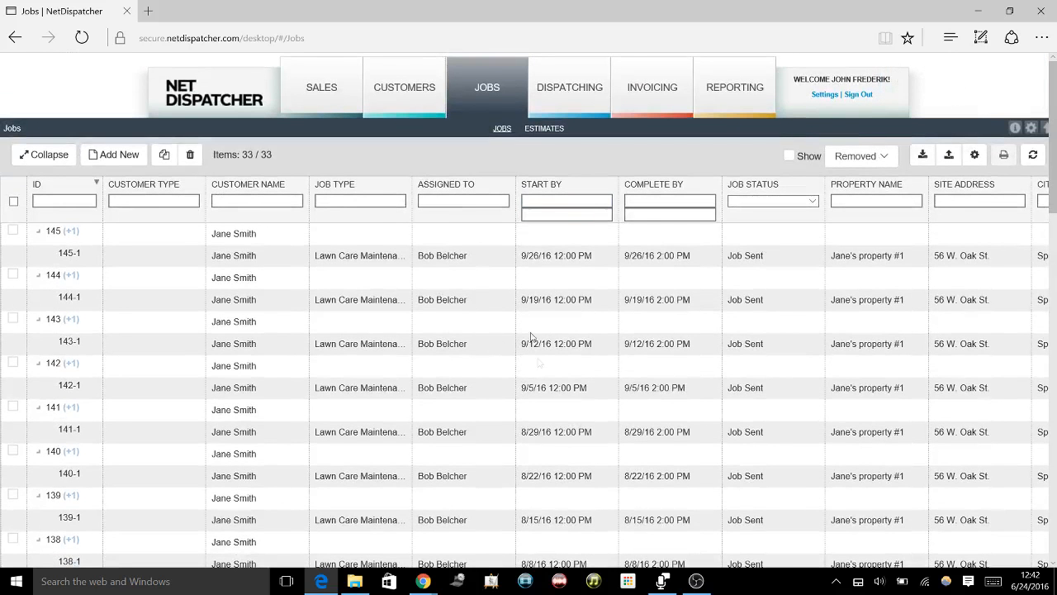